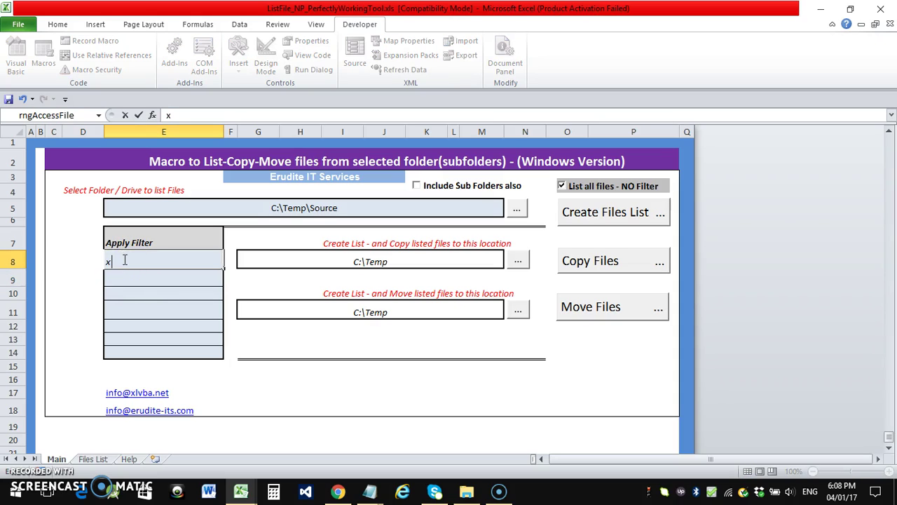
Commit xlsx as the Apply Filter value and bring up File Explorer on C:\Temp
key(Return)
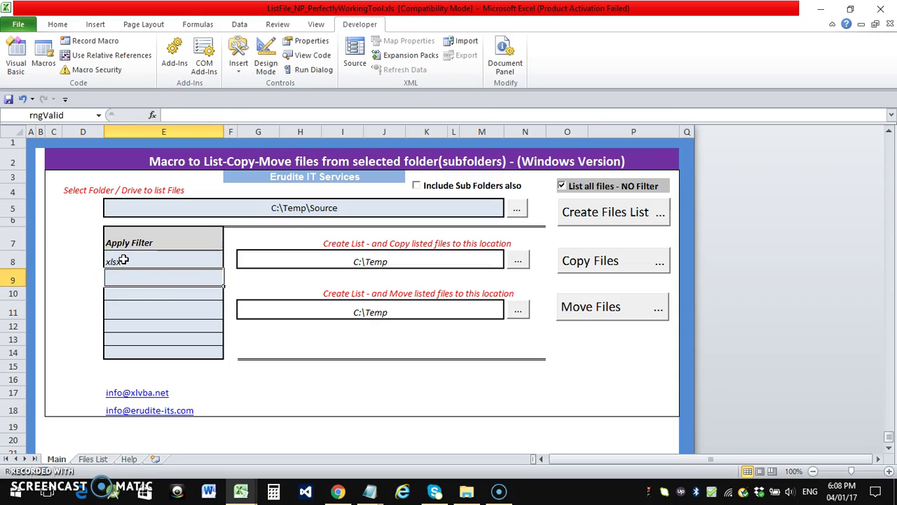
click(306, 214)
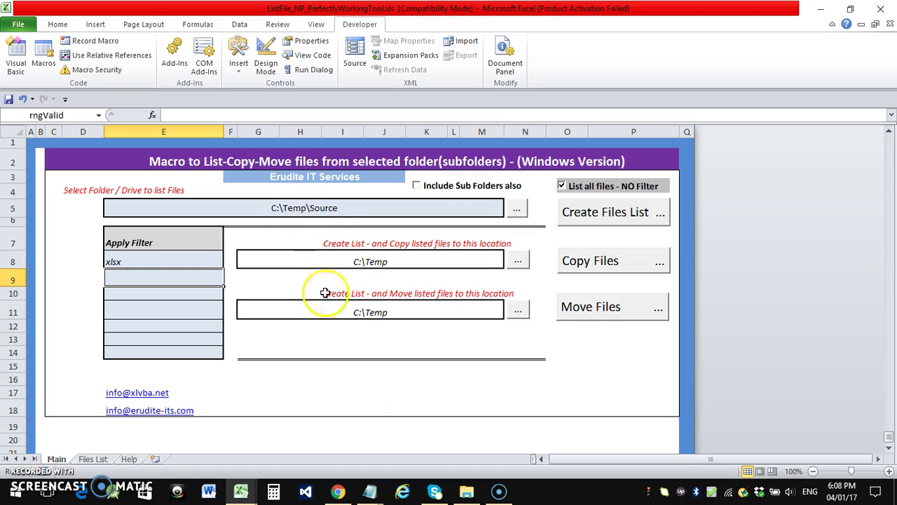
click(467, 490)
Open the Source folder from C:\Temp and widen the Name column to show full file names
click(255, 181)
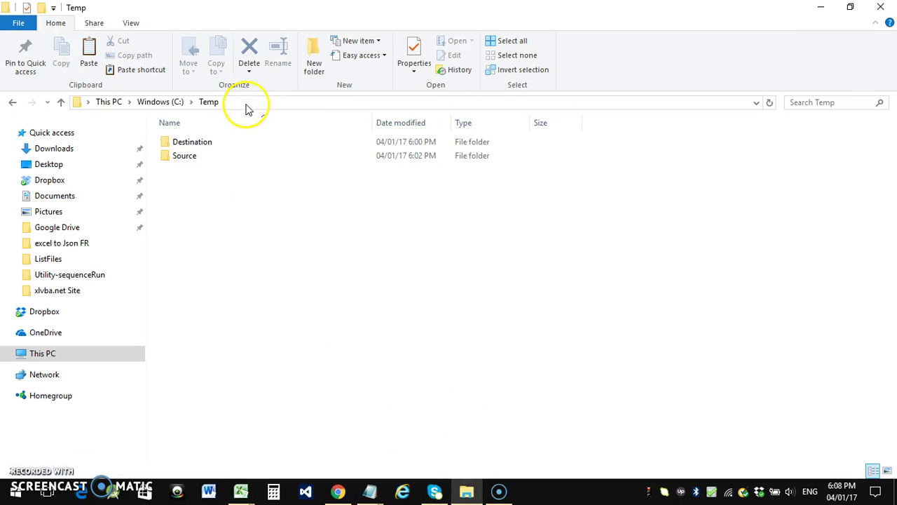
click(249, 105)
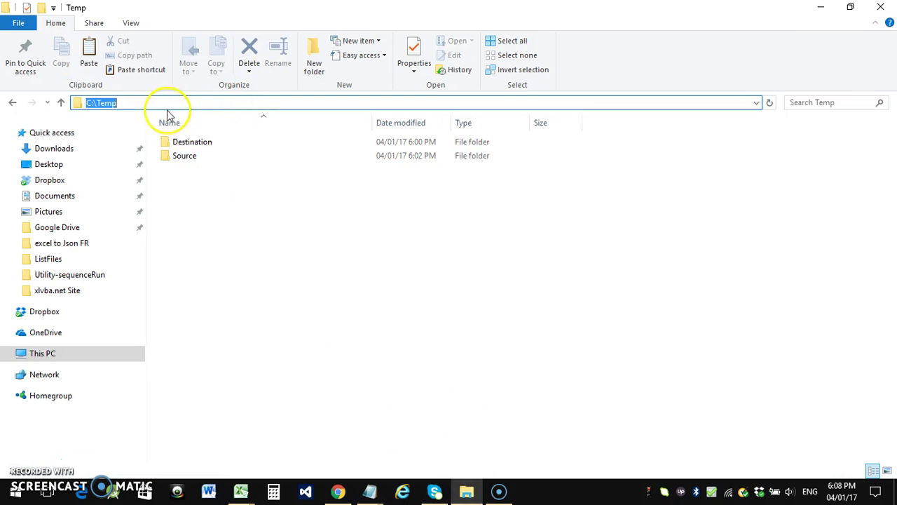
click(267, 225)
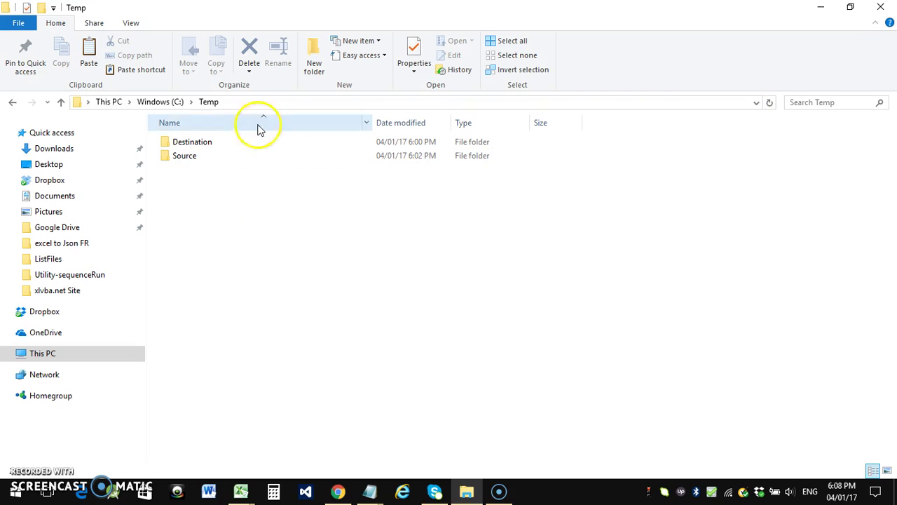
click(246, 101)
click(246, 191)
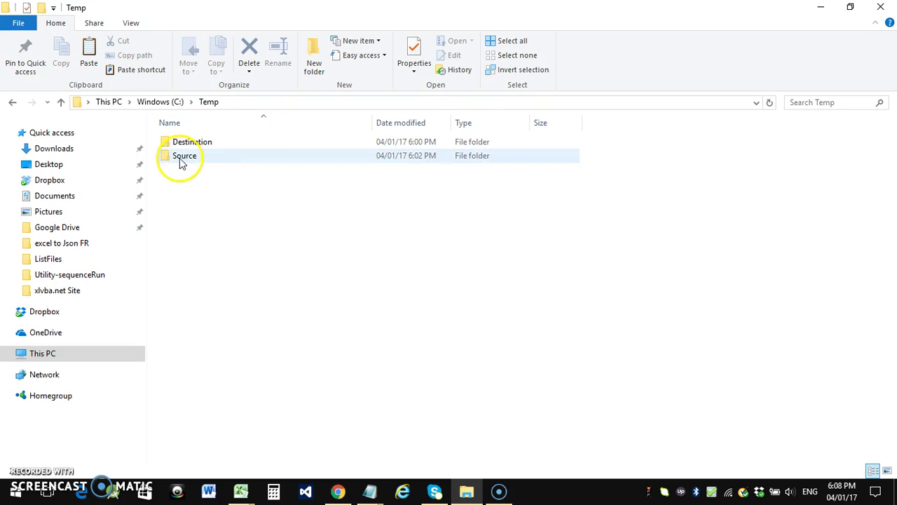
double_click(180, 159)
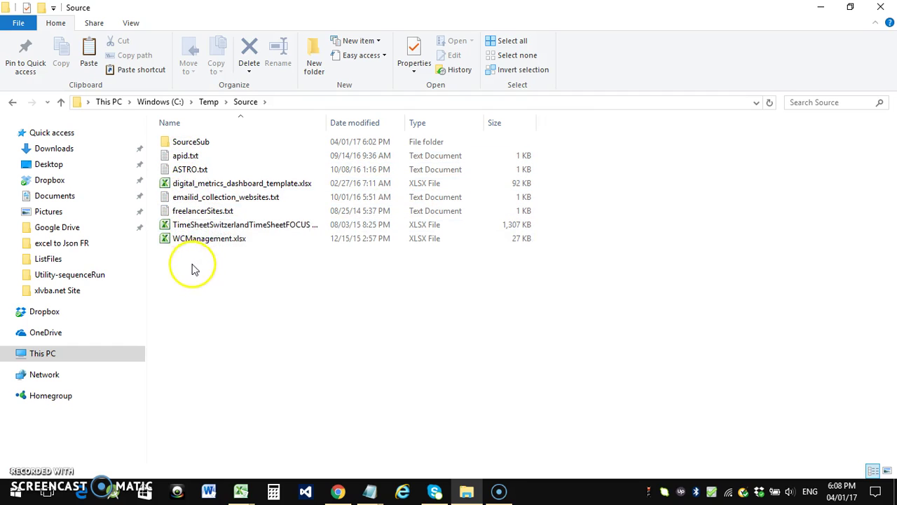
drag(327, 116, 547, 141)
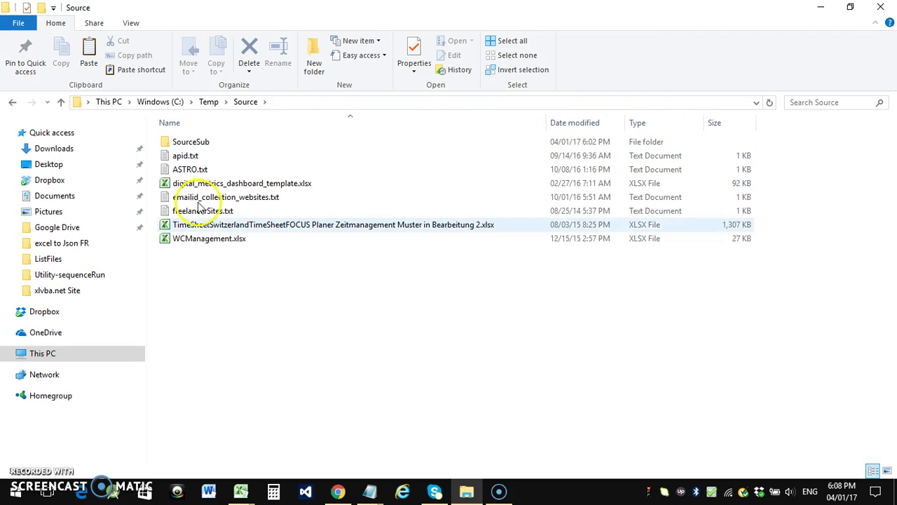
Open the SourceSub subfolder to view its files, then head back to Excel
click(182, 146)
double_click(182, 146)
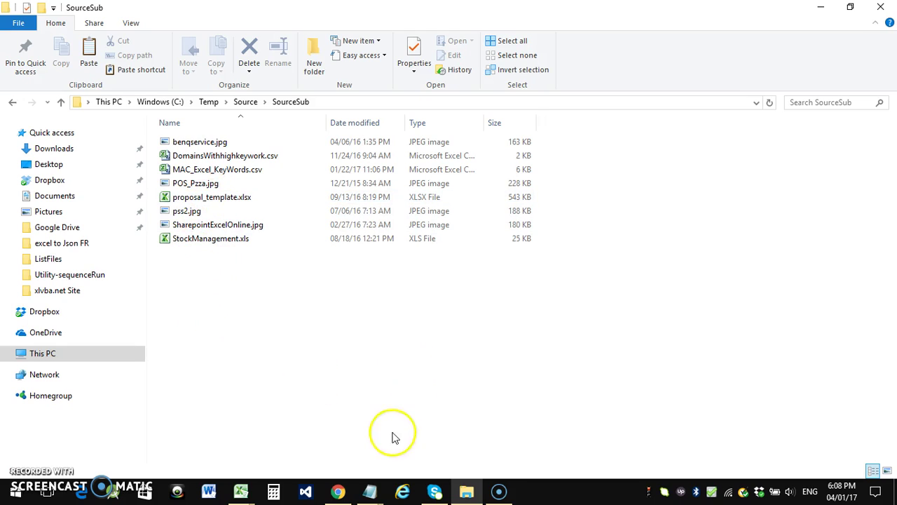
mouse_move(240, 493)
click(199, 443)
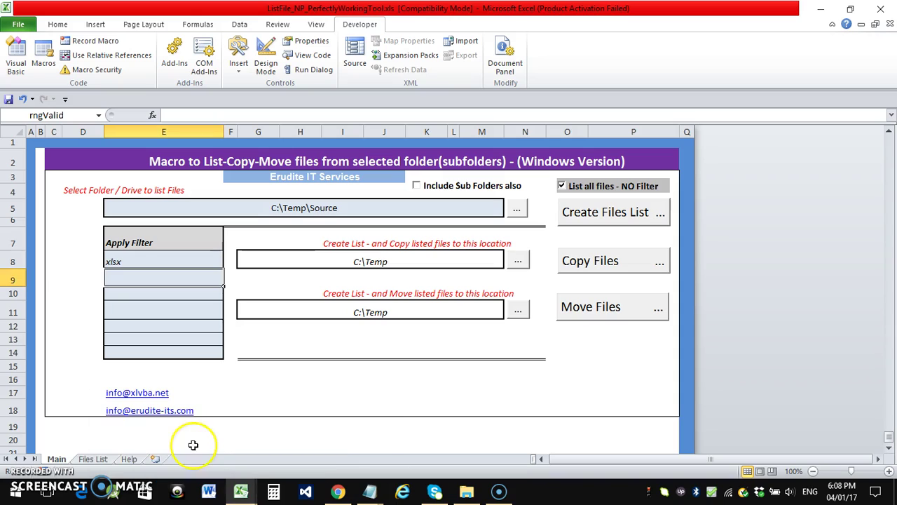
click(144, 262)
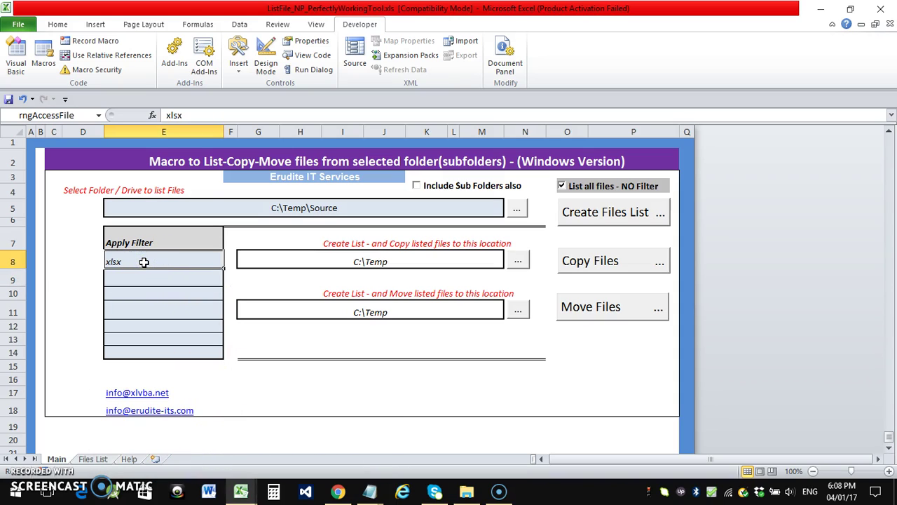
click(309, 212)
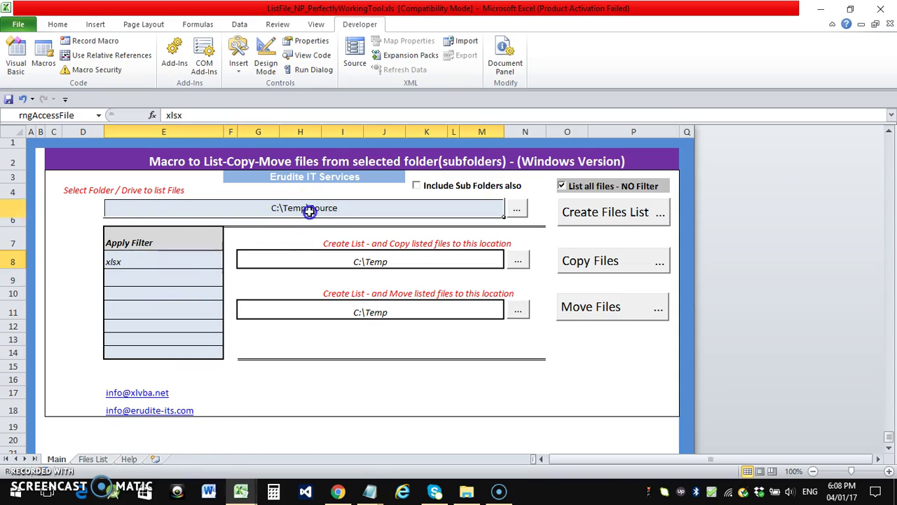
click(467, 493)
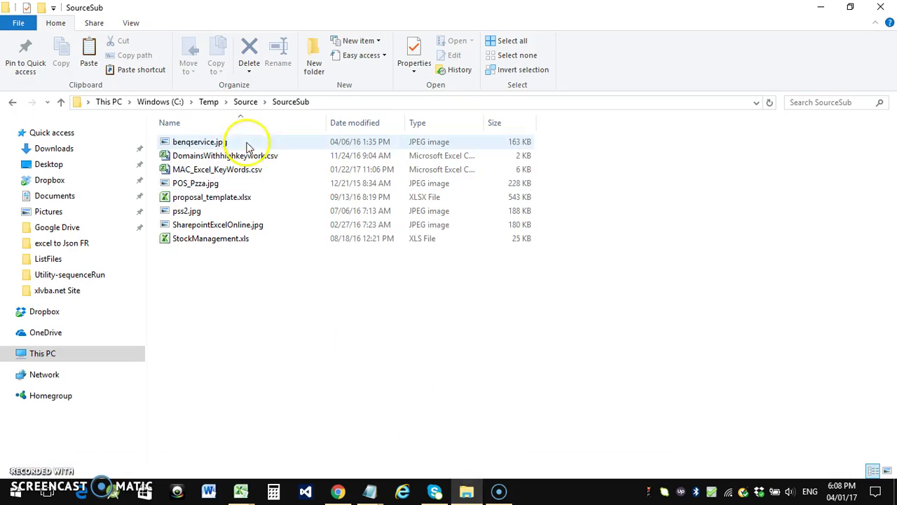
click(245, 102)
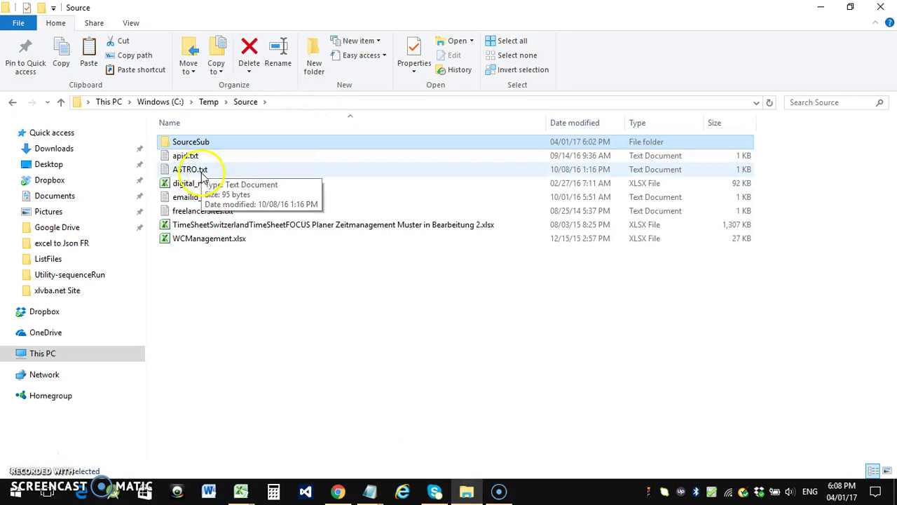
click(208, 185)
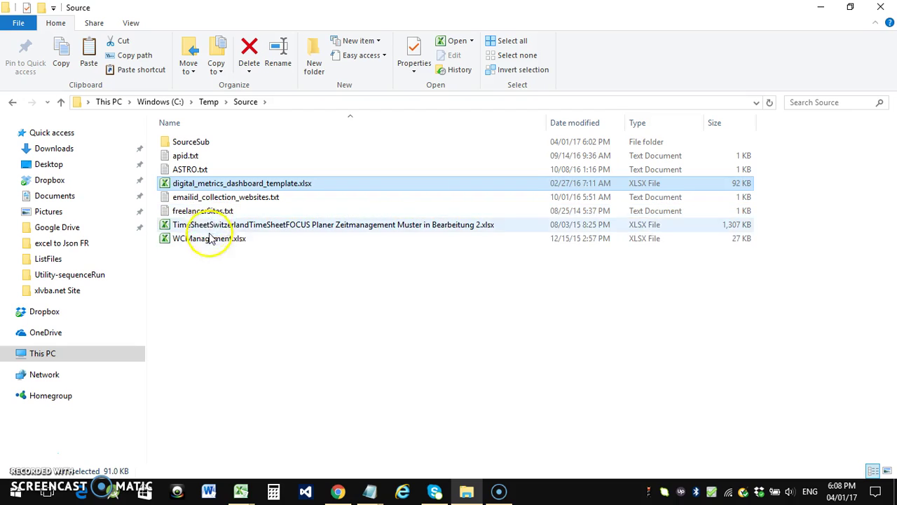
click(203, 225)
click(209, 240)
click(251, 314)
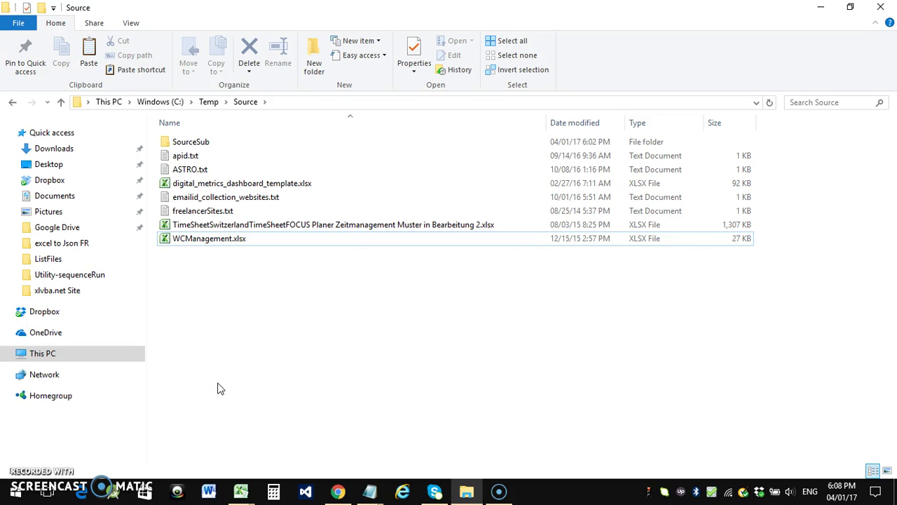
mouse_move(240, 491)
click(190, 427)
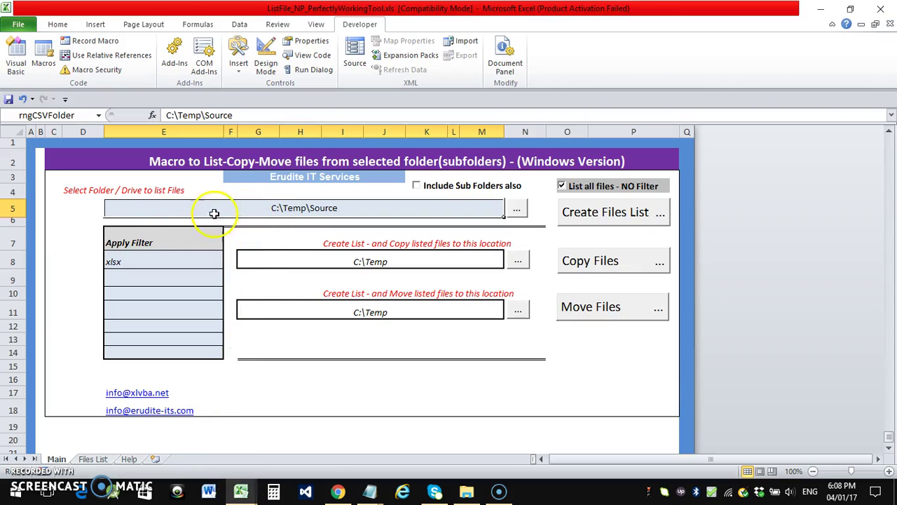
click(466, 491)
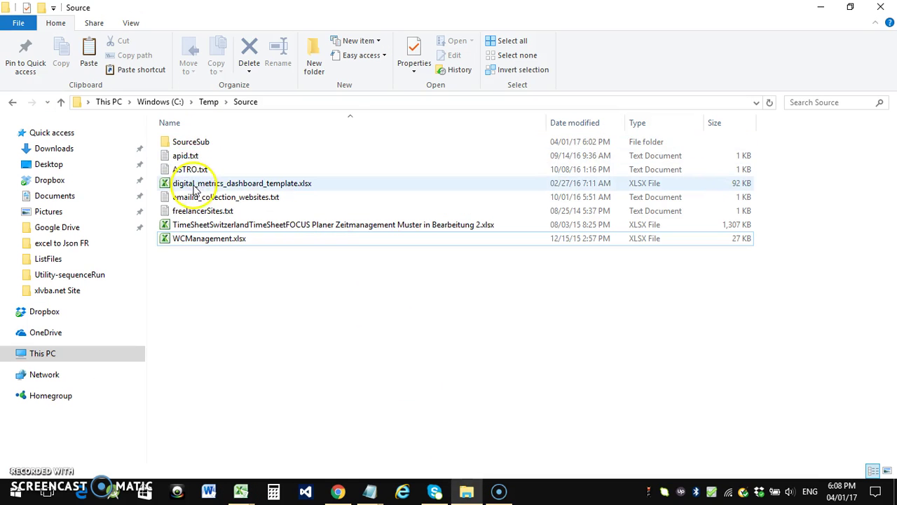
mouse_move(240, 489)
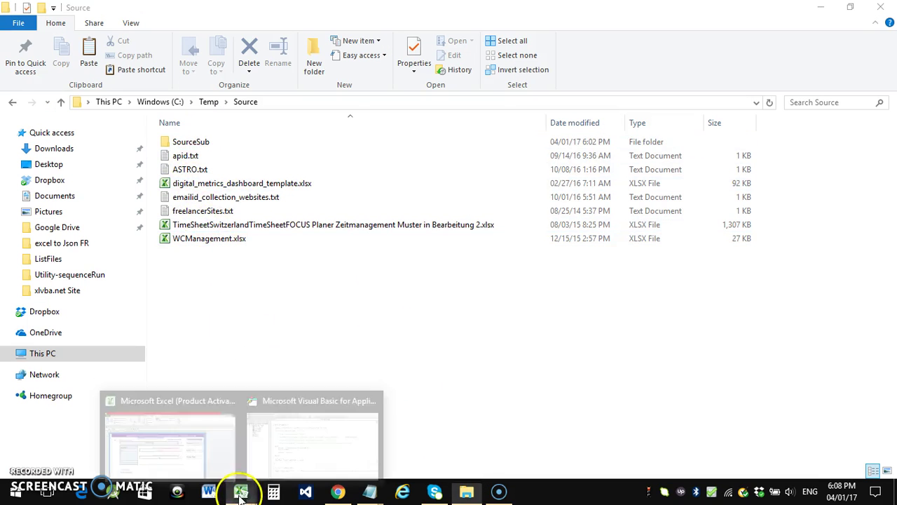
click(194, 441)
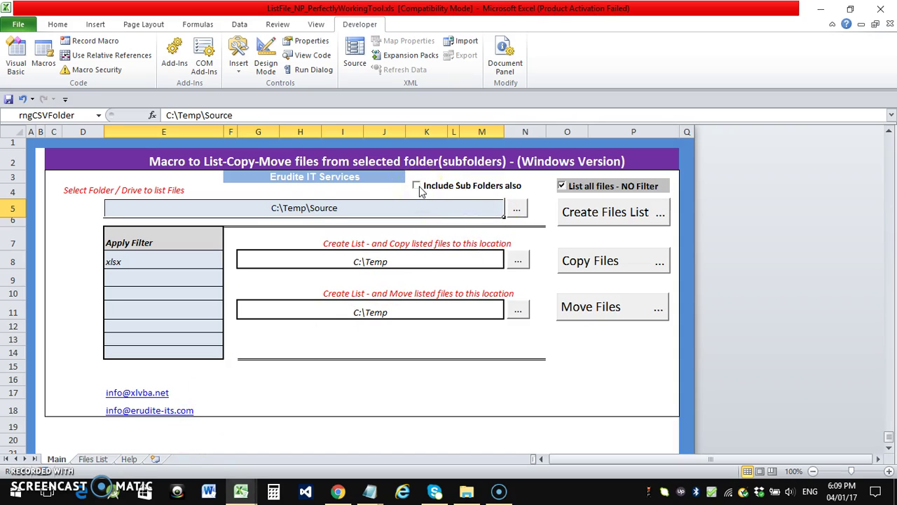
Run Create Files List and review the seven txt and xlsx Source files on the Files List sheet
click(579, 212)
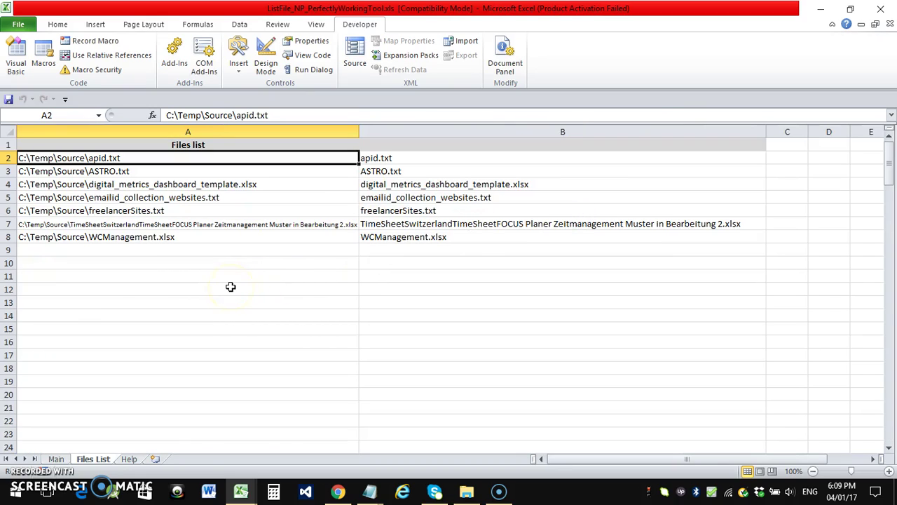
click(59, 458)
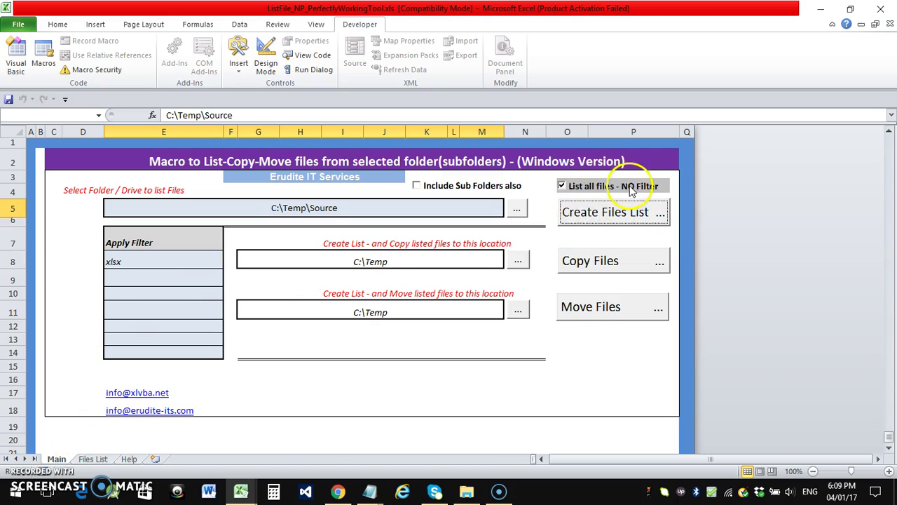
click(93, 459)
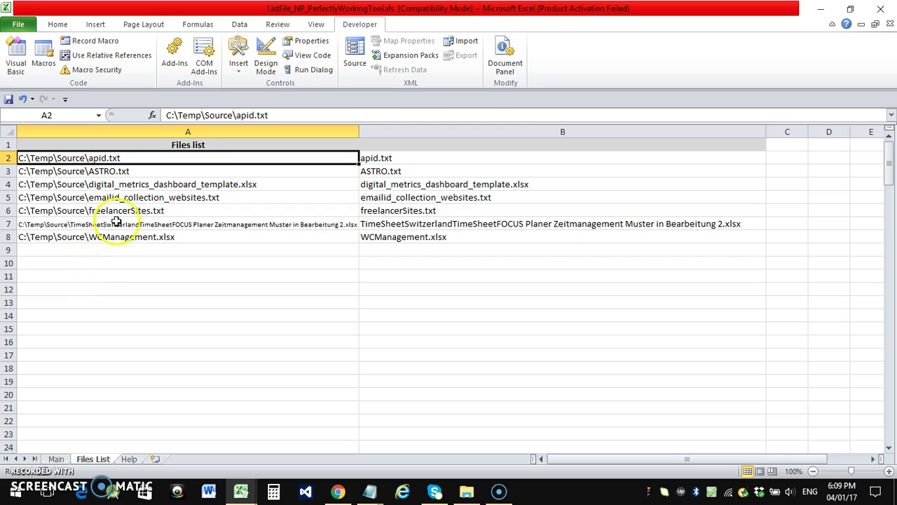
click(431, 198)
click(427, 210)
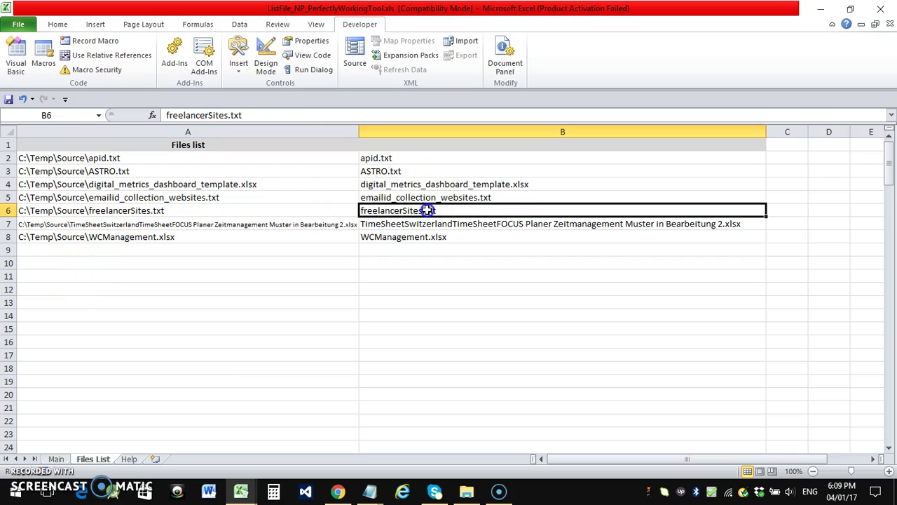
click(59, 459)
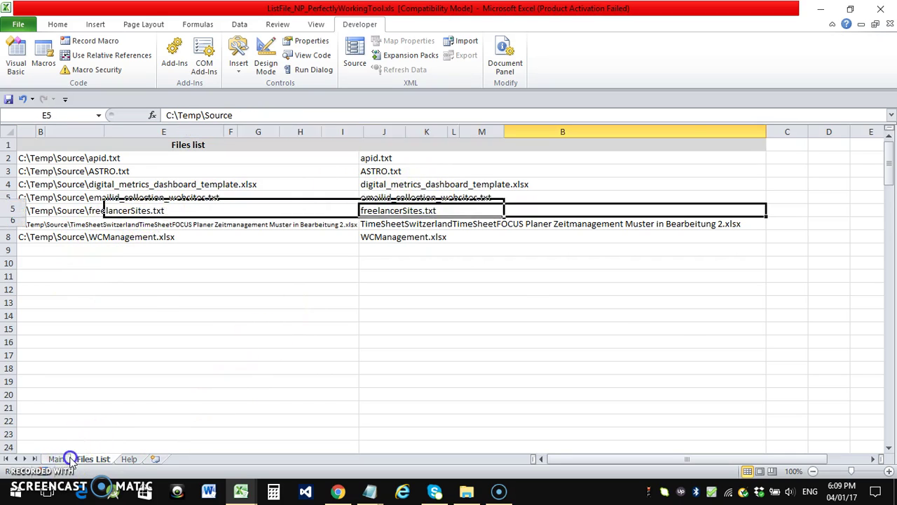
Turn off 'List all files - NO Filter' and list the three xlsx files from Source
click(563, 188)
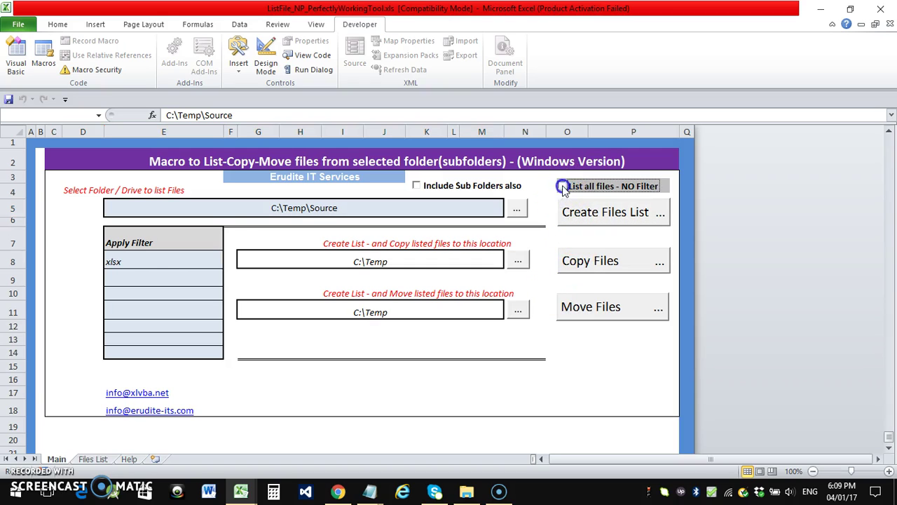
click(113, 264)
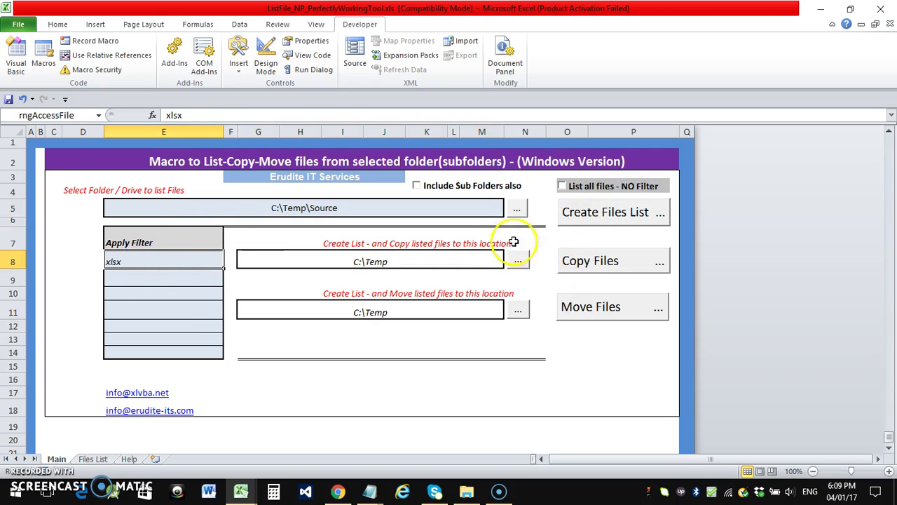
click(617, 216)
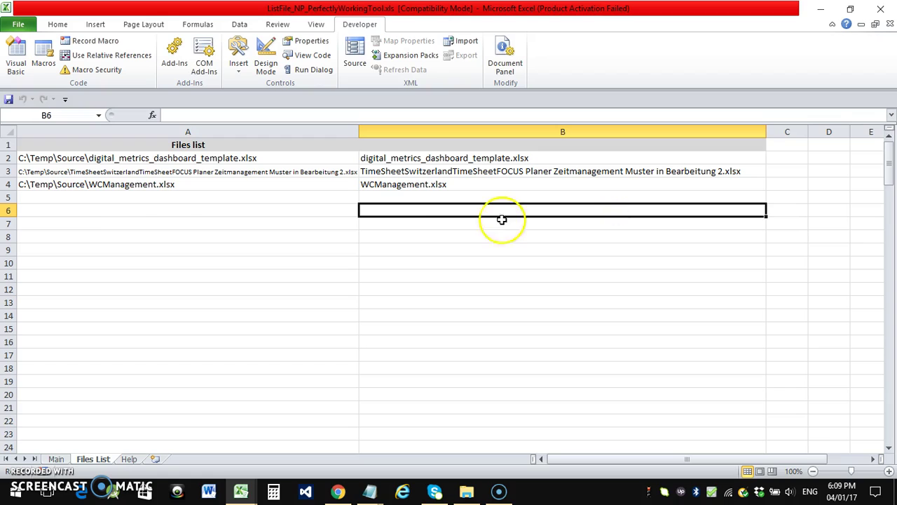
click(55, 184)
click(76, 160)
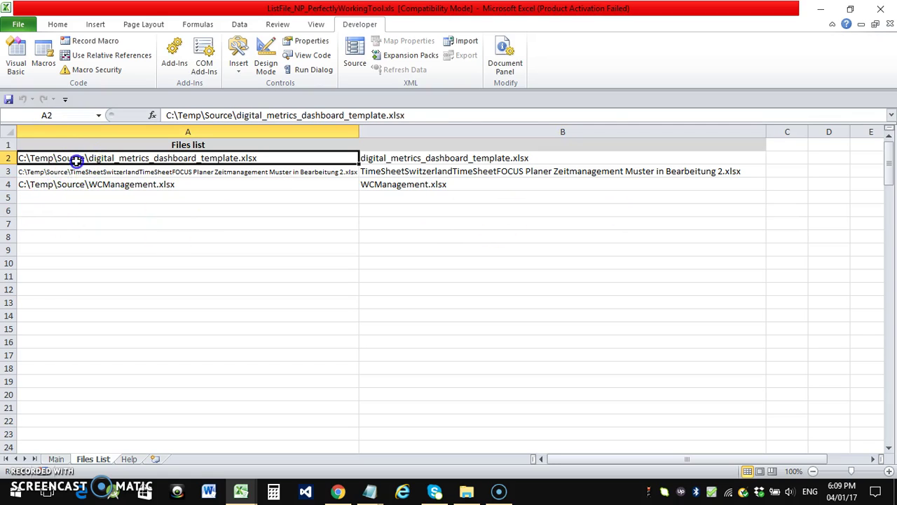
click(80, 171)
click(82, 185)
click(84, 460)
On the Main sheet, tick 'Include Sub Folders also' and switch to File Explorer showing Source
click(69, 460)
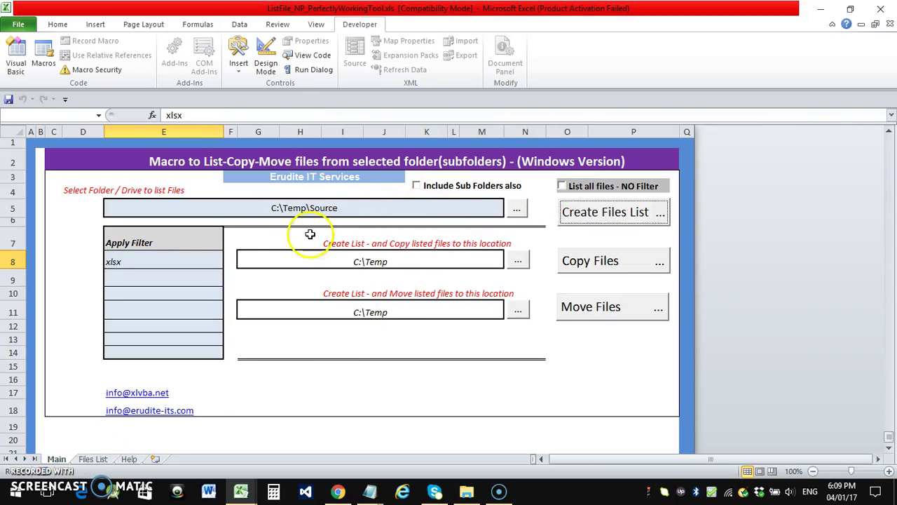
click(417, 188)
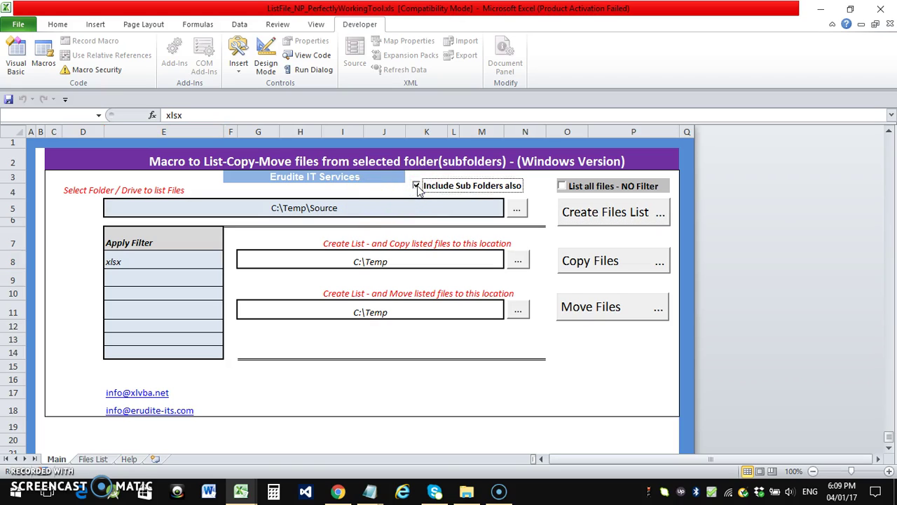
click(466, 490)
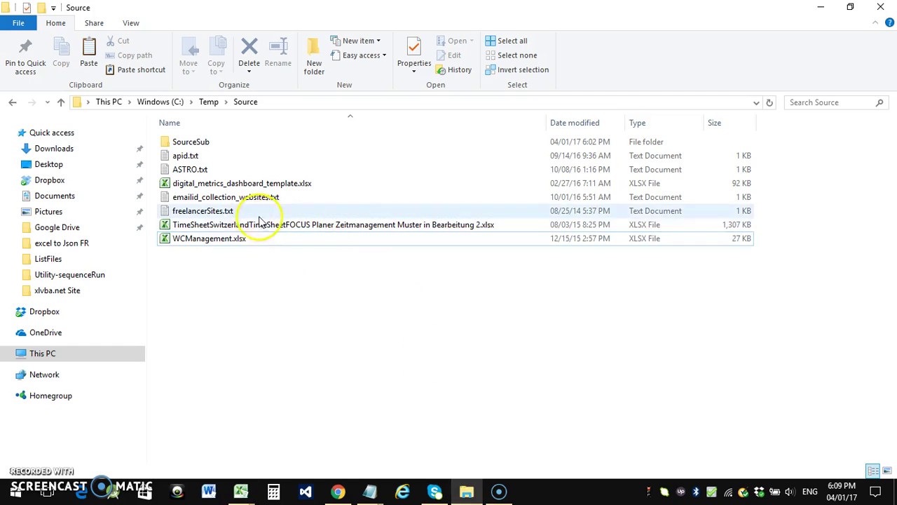
Open SourceSub and pick out StockManagement.xls and proposal_template.xlsx among its files
double_click(184, 142)
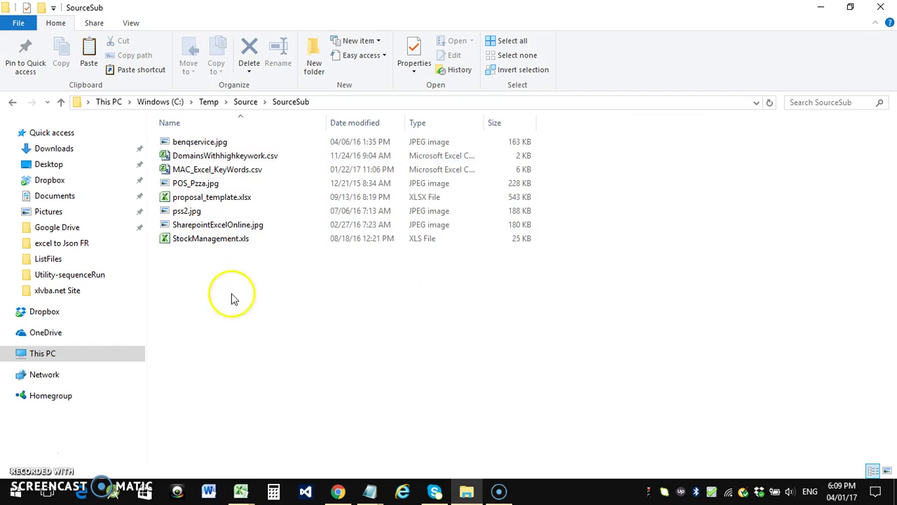
click(206, 242)
click(205, 199)
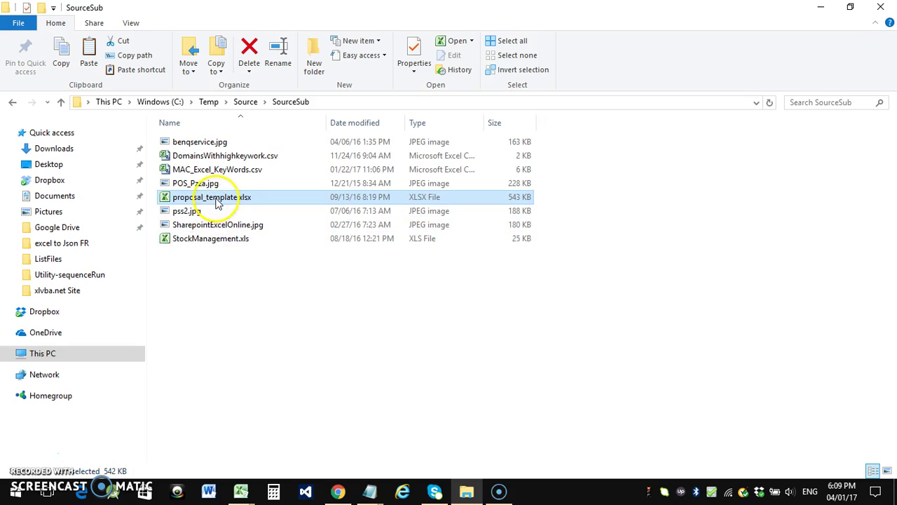
Rerun Create Files List in Excel and check the four xlsx paths, including SourceSub\proposal_template.xlsx
click(241, 491)
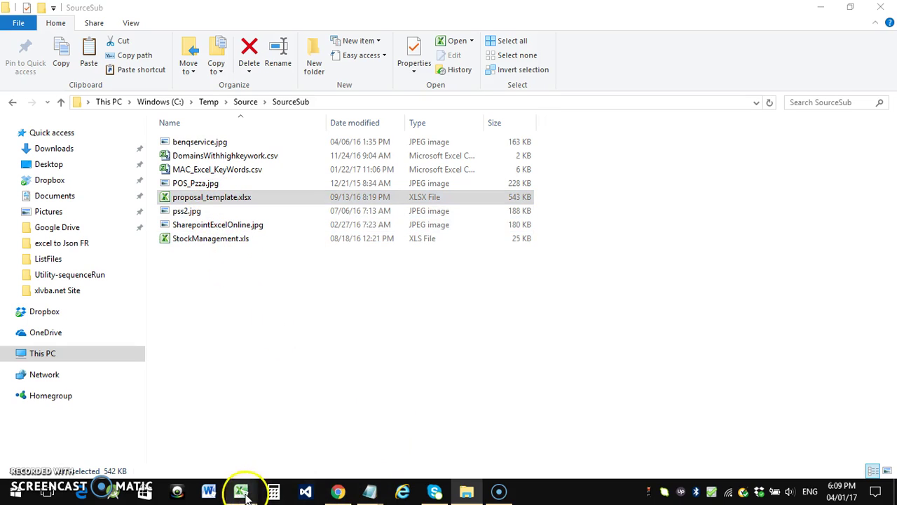
click(188, 453)
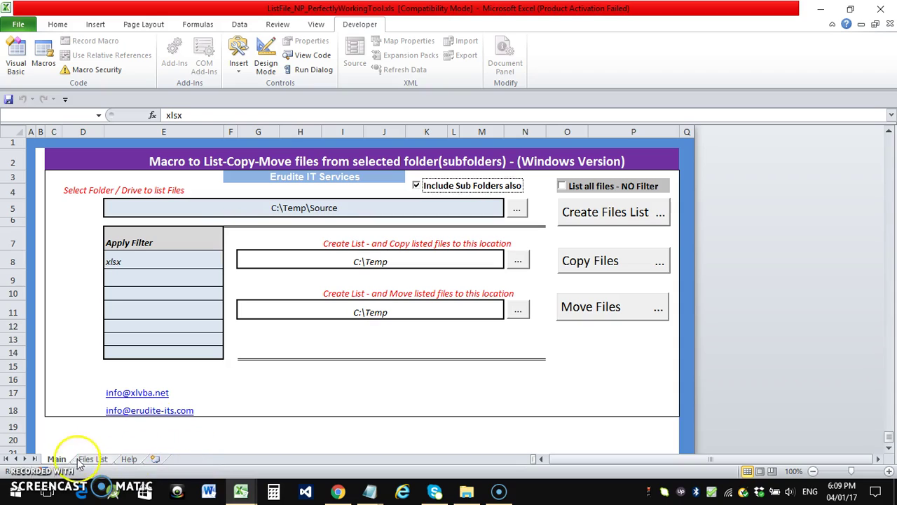
click(595, 217)
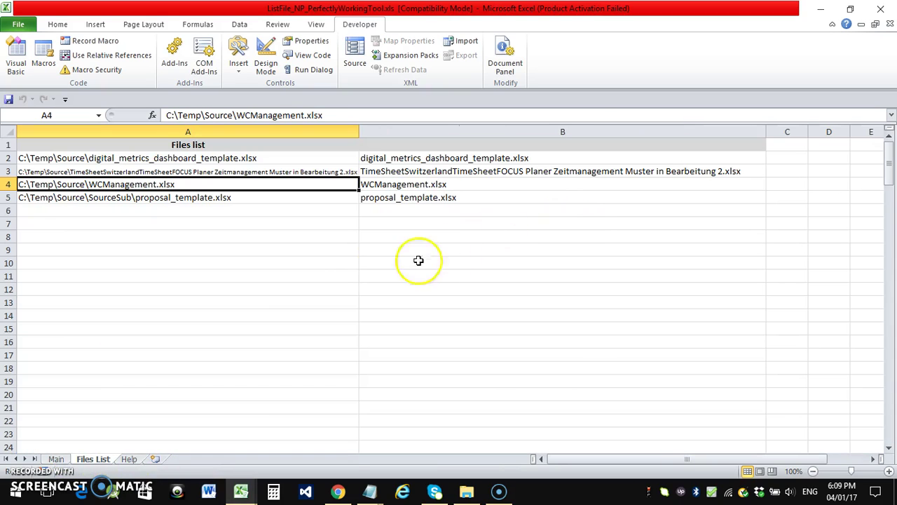
click(82, 158)
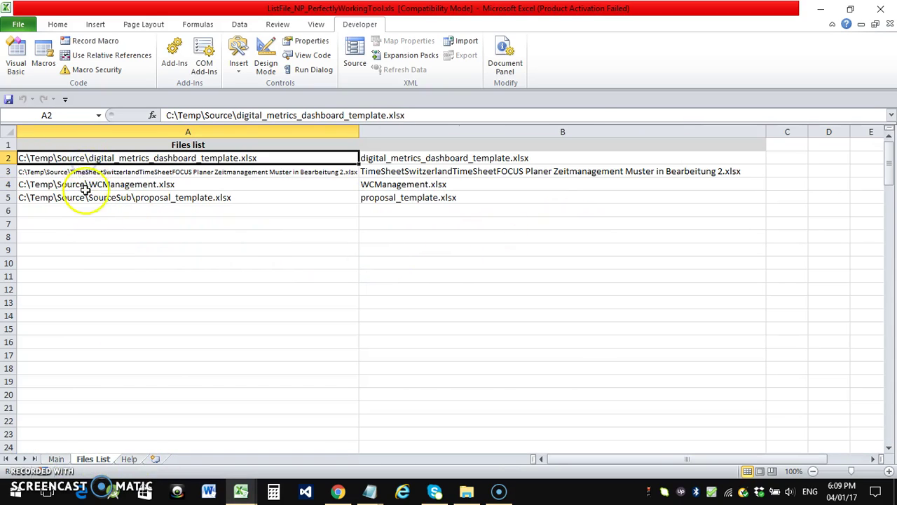
click(97, 199)
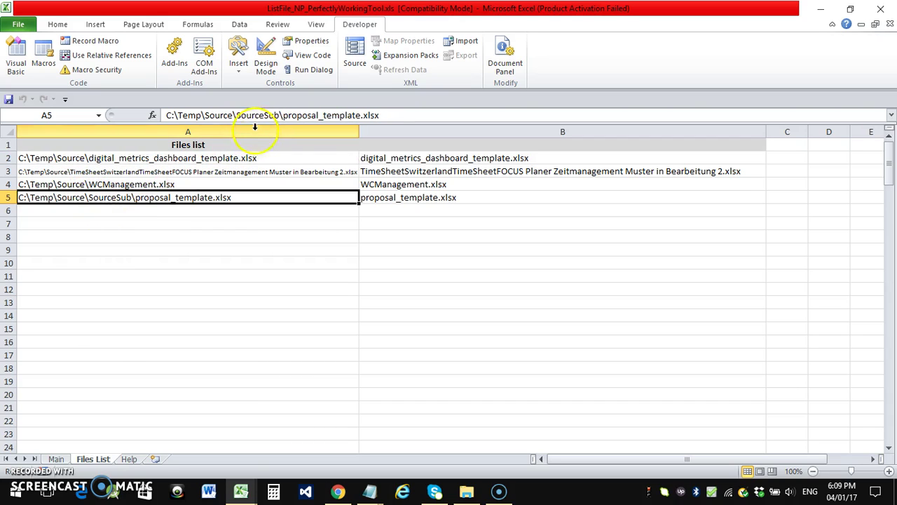
click(259, 305)
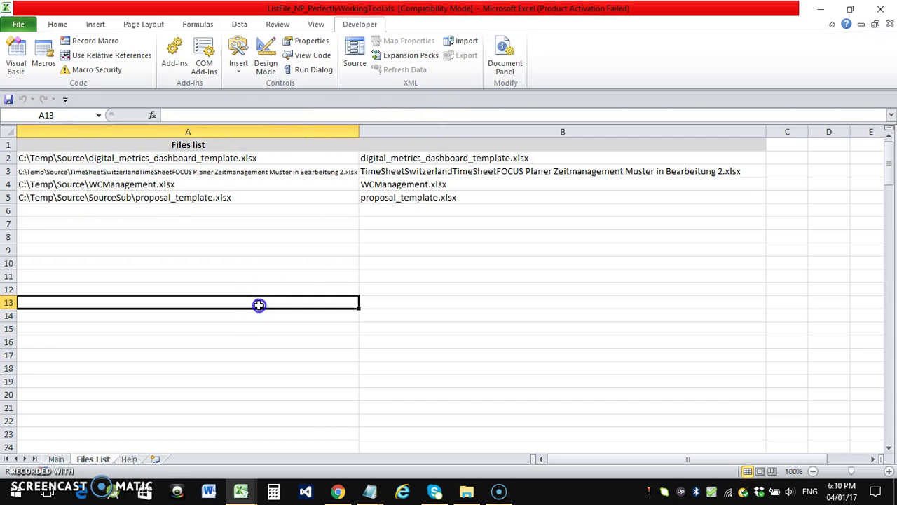
click(69, 459)
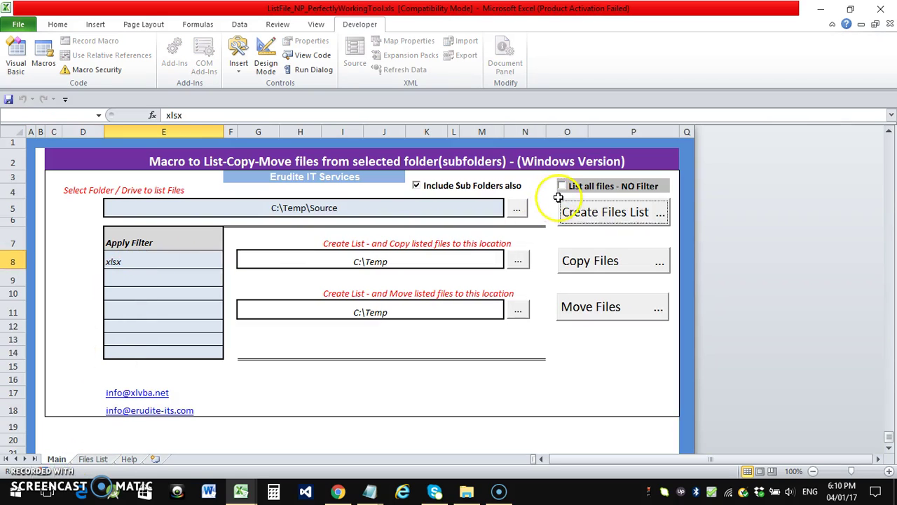
Replace the xlsx filter in E8 with txt and list the four txt files from Source
click(129, 279)
click(120, 261)
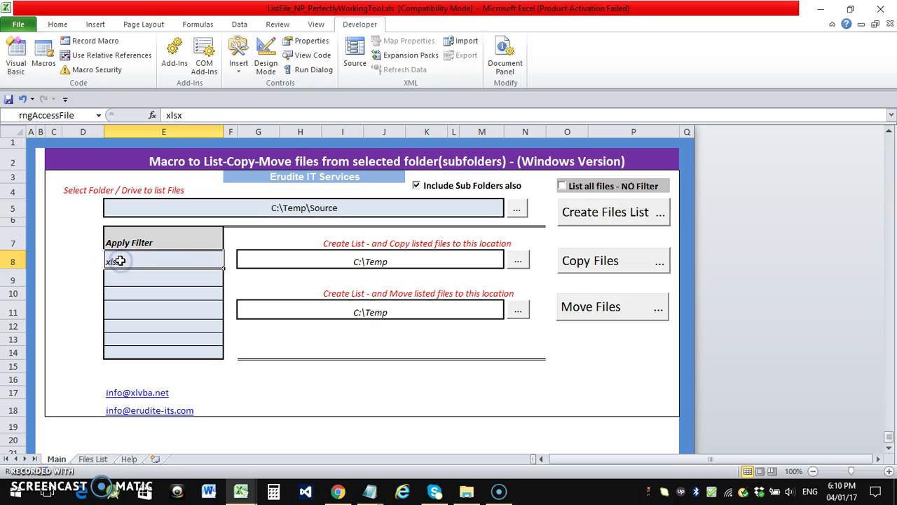
text(txt)
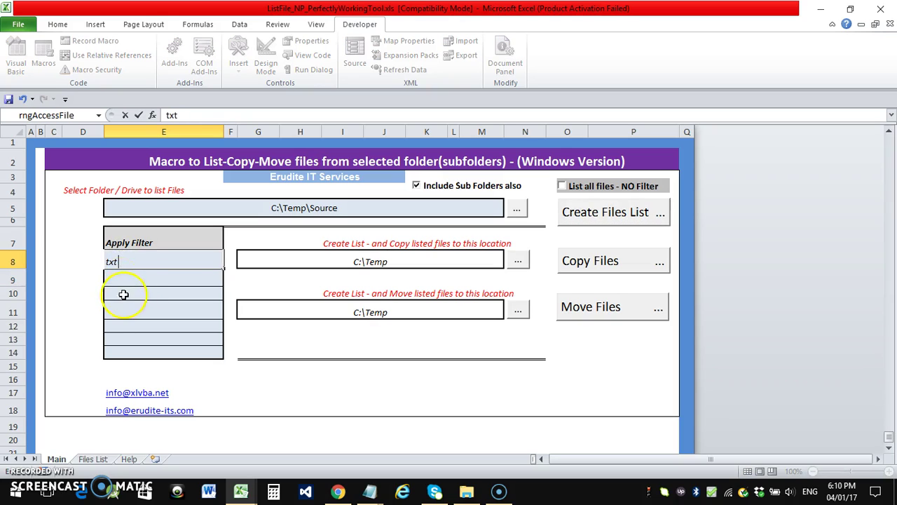
click(130, 282)
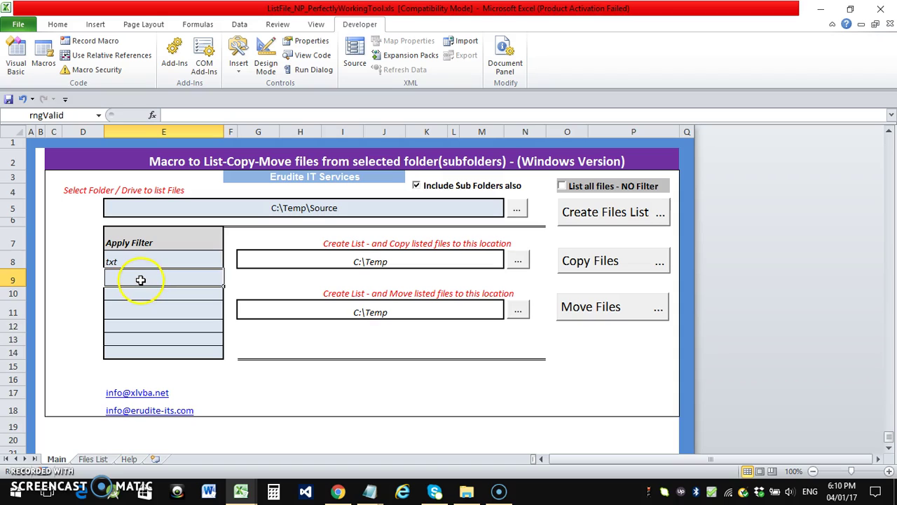
click(621, 213)
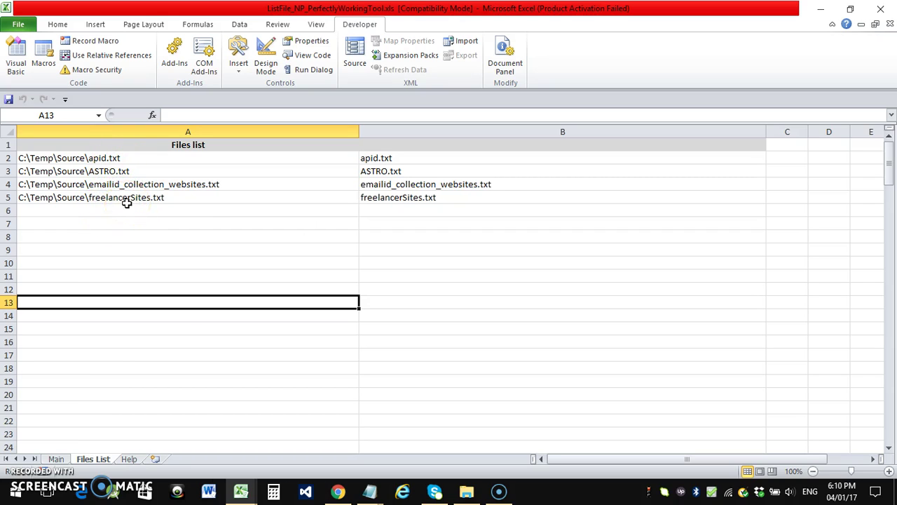
click(57, 459)
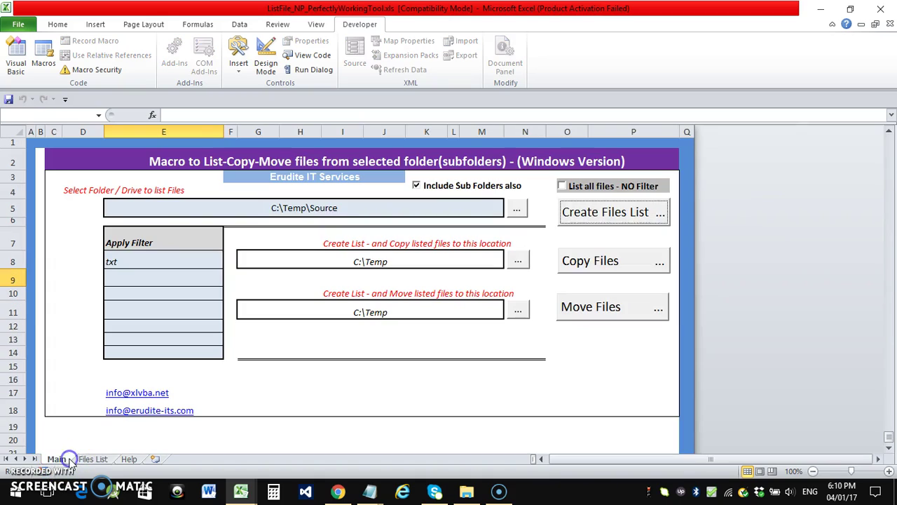
In File Explorer, move up from SourceSub to the Source folder, then return to Excel
click(464, 484)
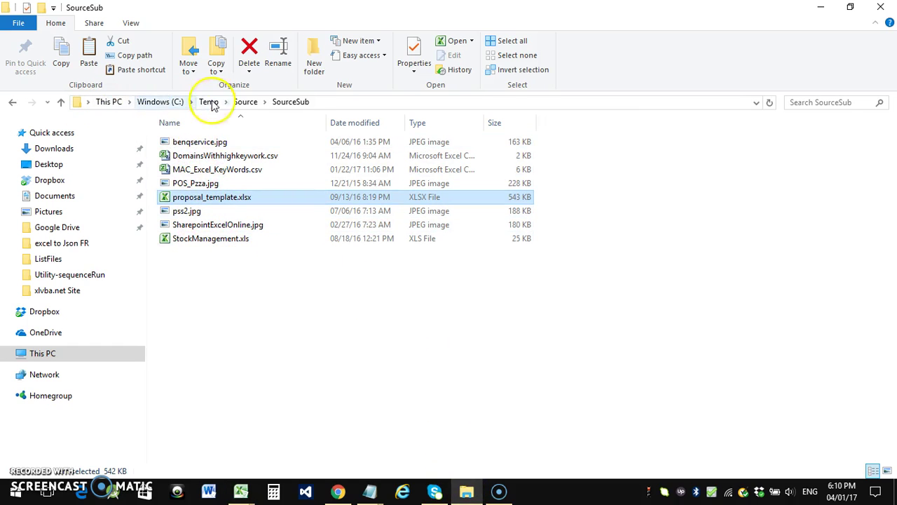
click(243, 102)
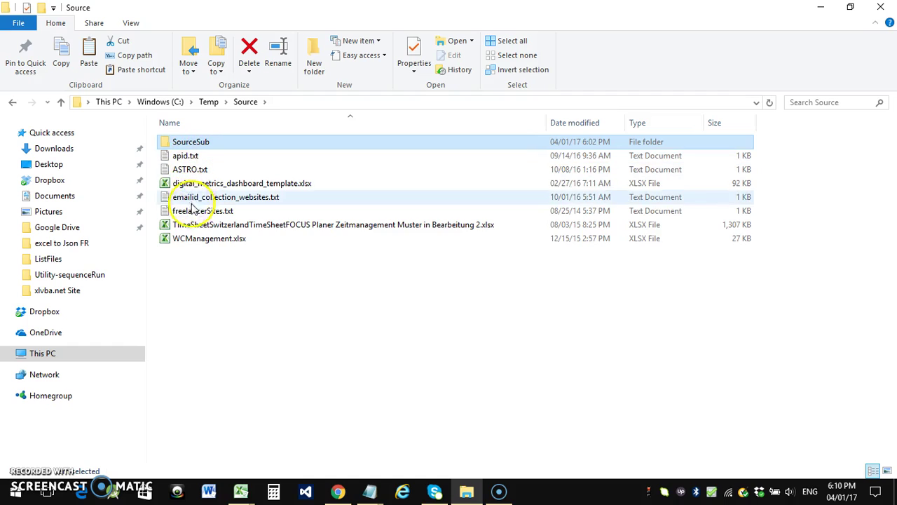
click(215, 280)
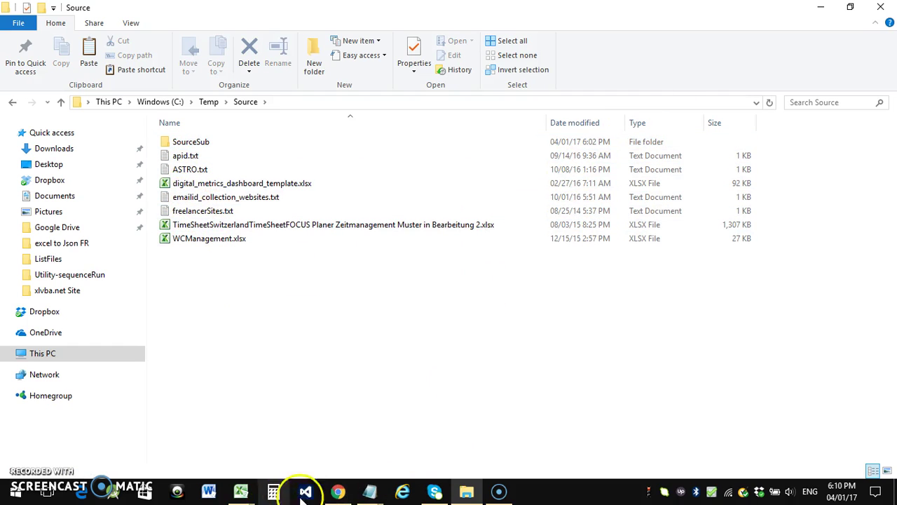
mouse_move(240, 491)
click(210, 456)
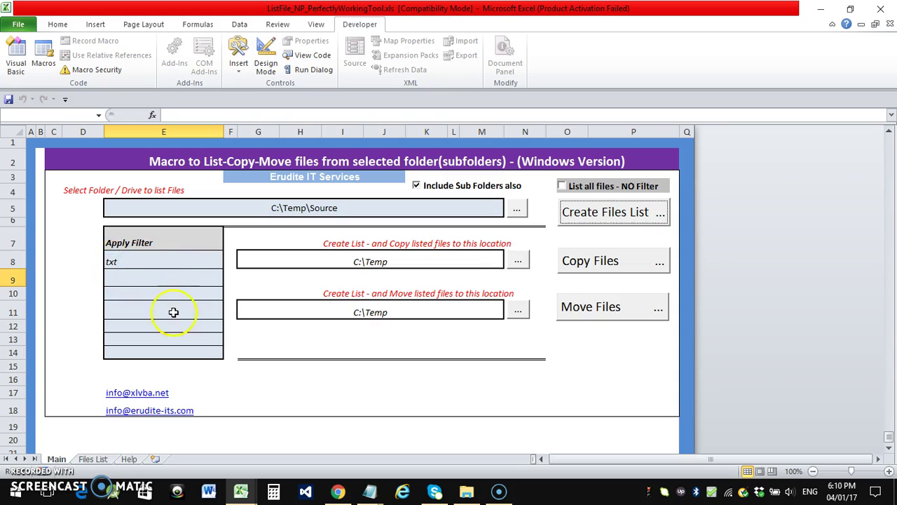
Open Destination under C:\Temp to confirm it is empty, then head back to Excel
click(466, 491)
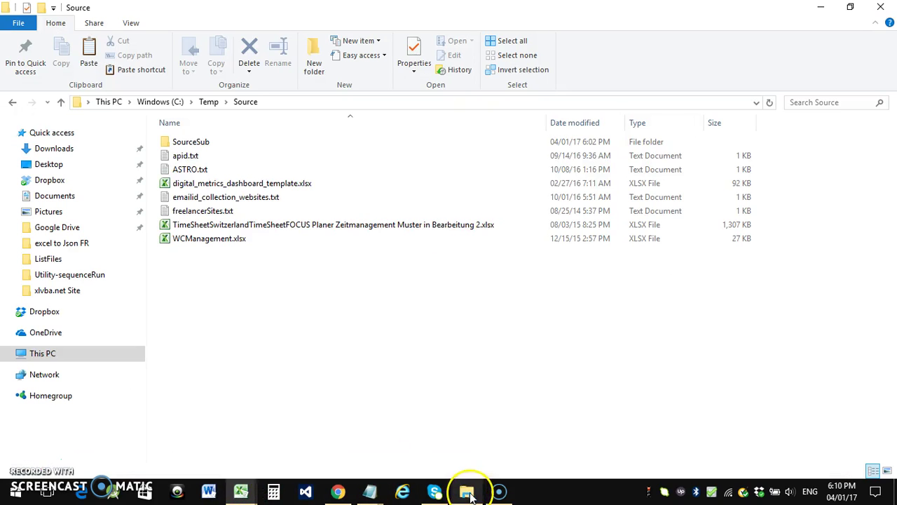
click(208, 102)
double_click(202, 141)
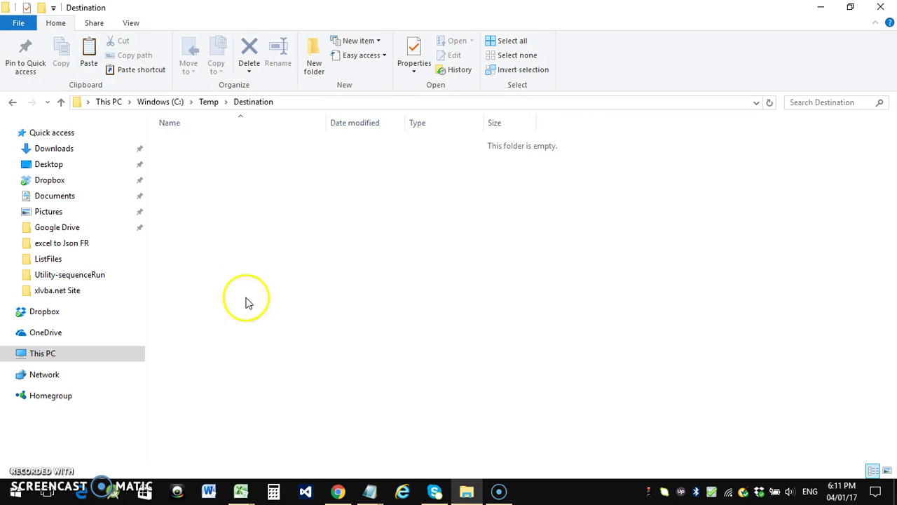
click(208, 102)
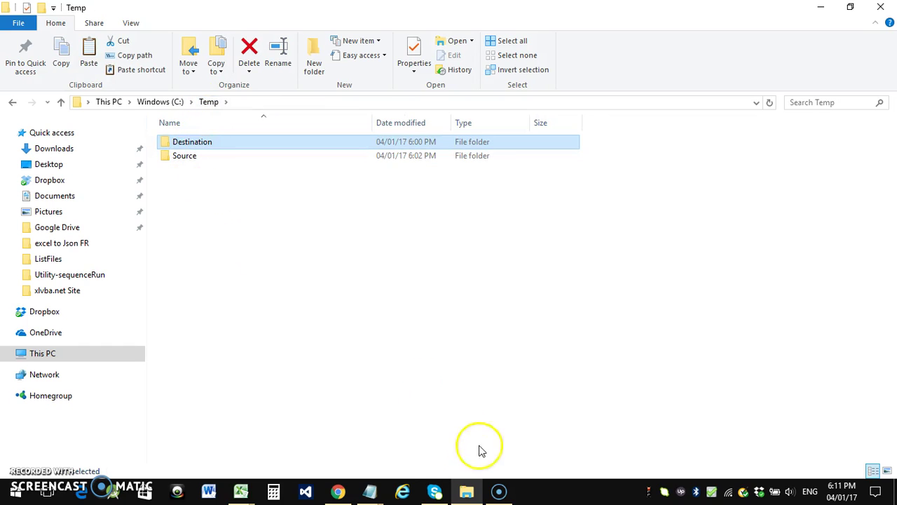
click(240, 492)
Pick C:\Temp\Destination as the copy-to folder using the ... button's folder picker
click(209, 438)
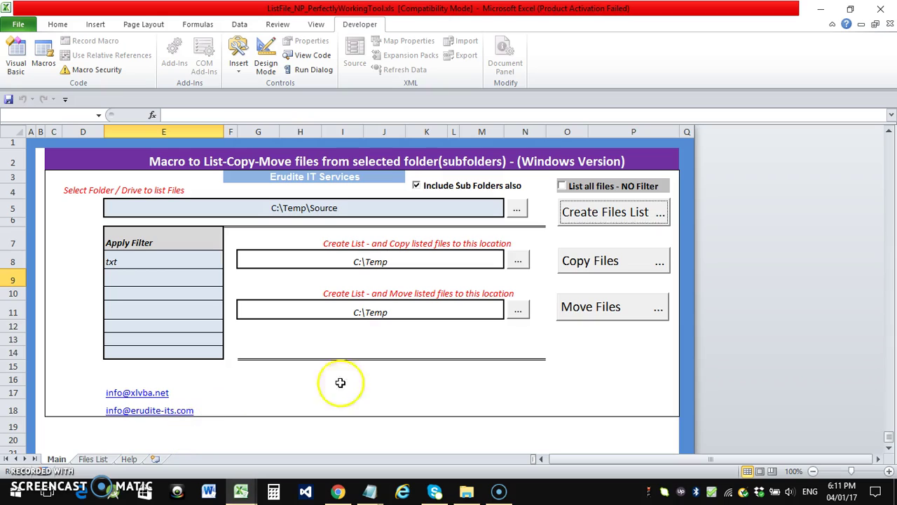
click(519, 261)
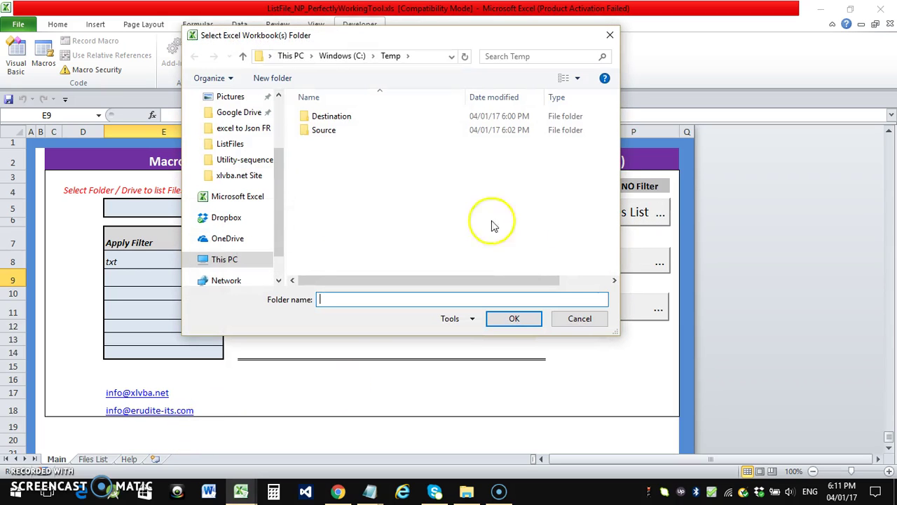
double_click(324, 118)
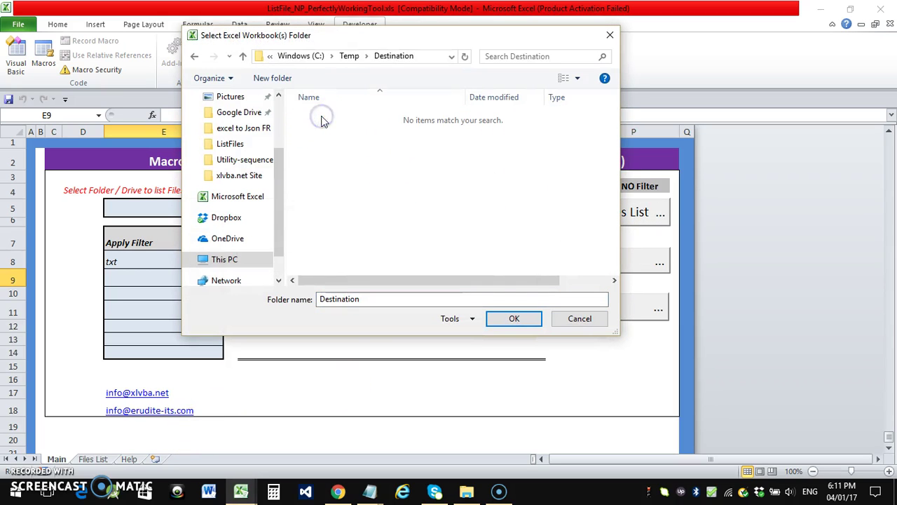
click(515, 321)
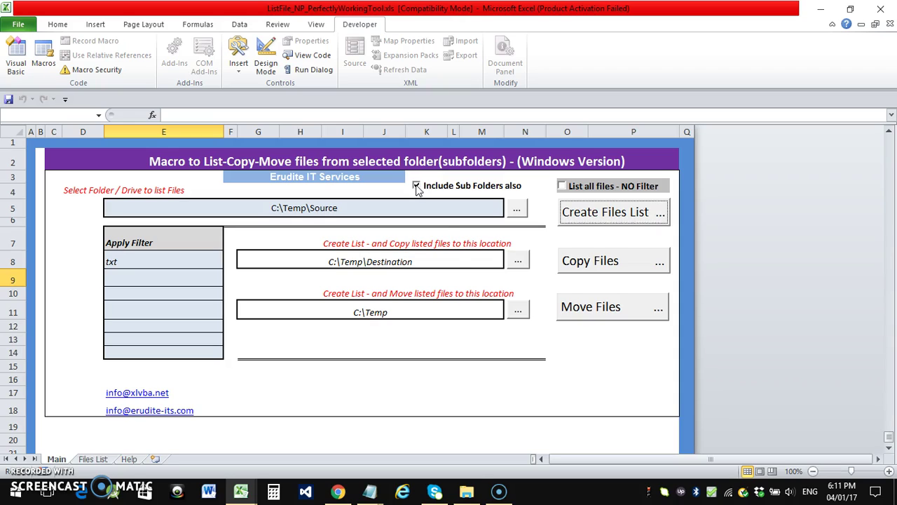
Create a new folder named sub2 inside Source\SourceSub
click(465, 491)
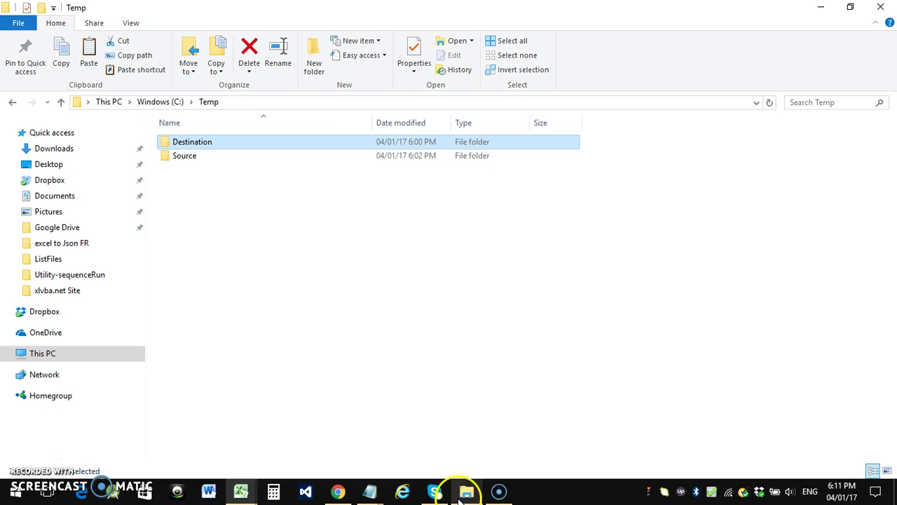
double_click(180, 155)
double_click(190, 142)
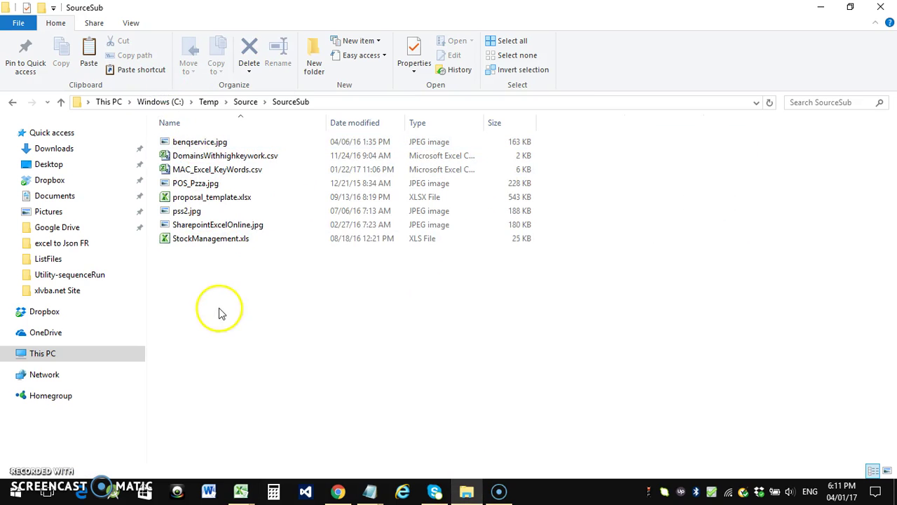
right_click(247, 332)
mouse_move(254, 278)
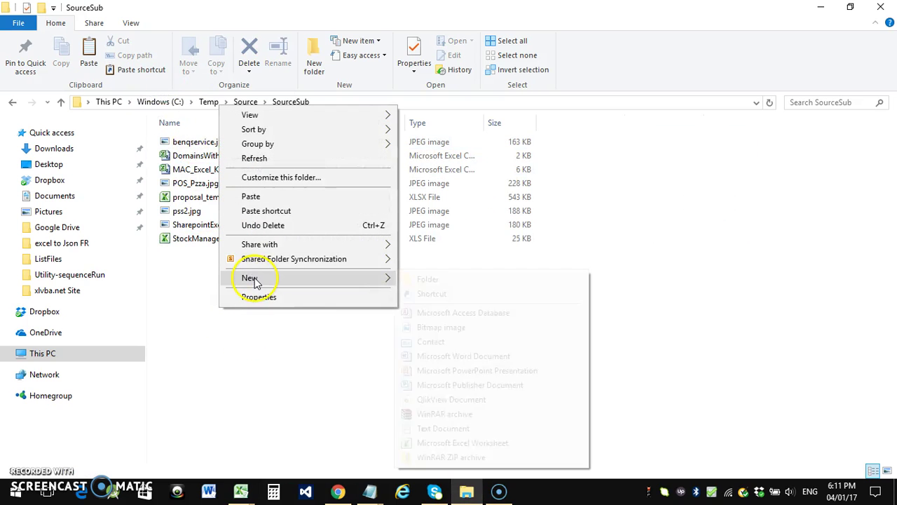
click(426, 280)
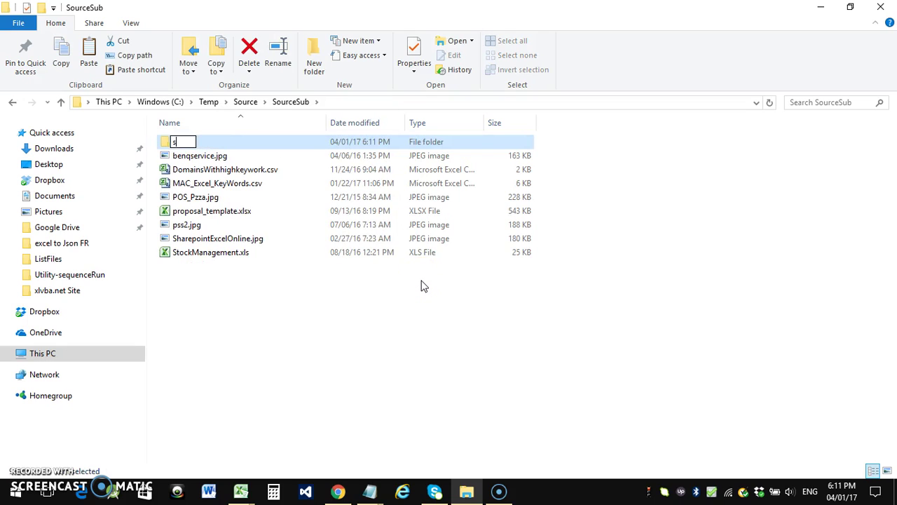
click(607, 241)
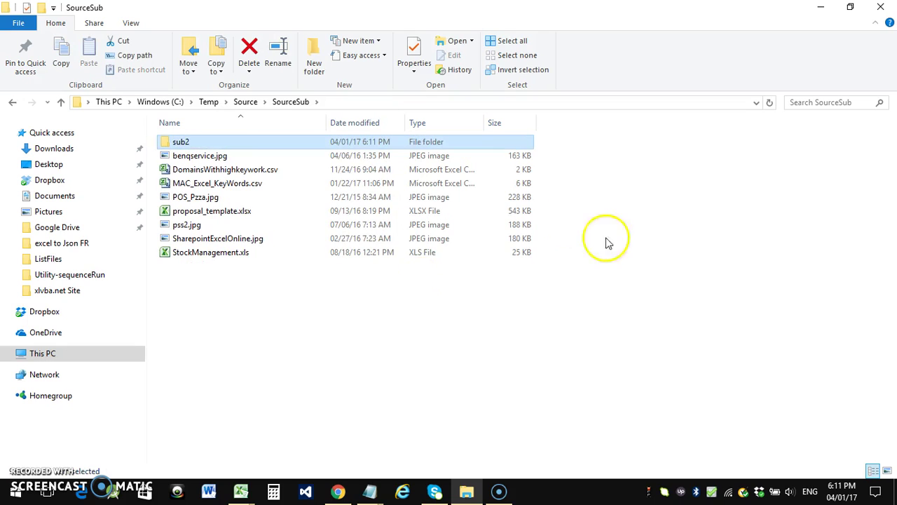
Add an empty New Text Document.txt inside the sub2 folder
double_click(210, 143)
right_click(245, 259)
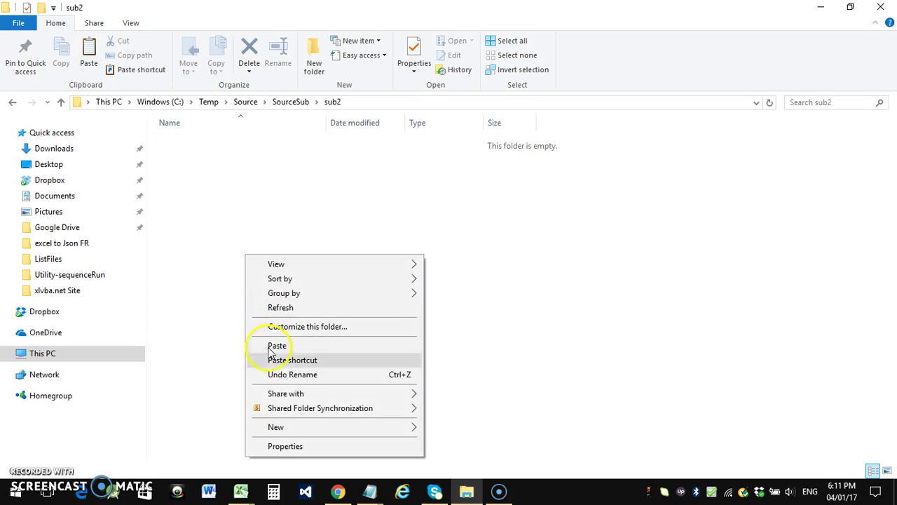
mouse_move(270, 427)
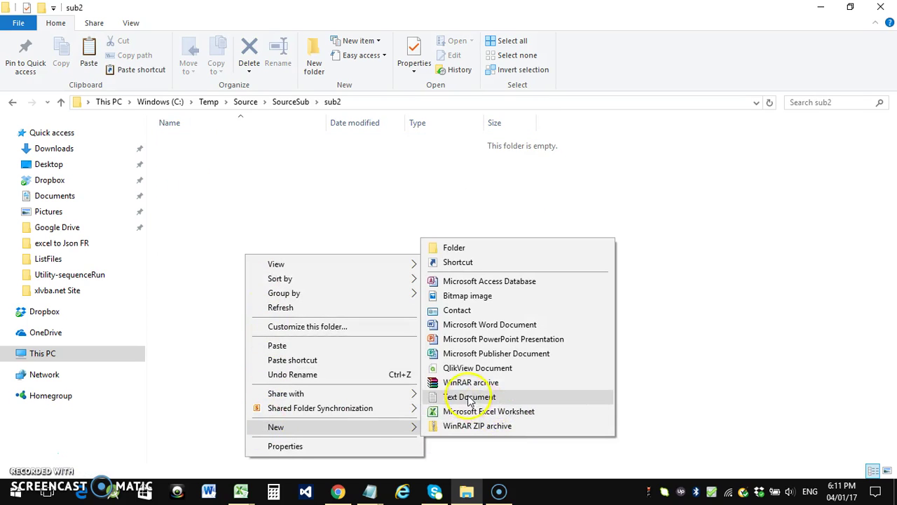
click(466, 397)
click(290, 356)
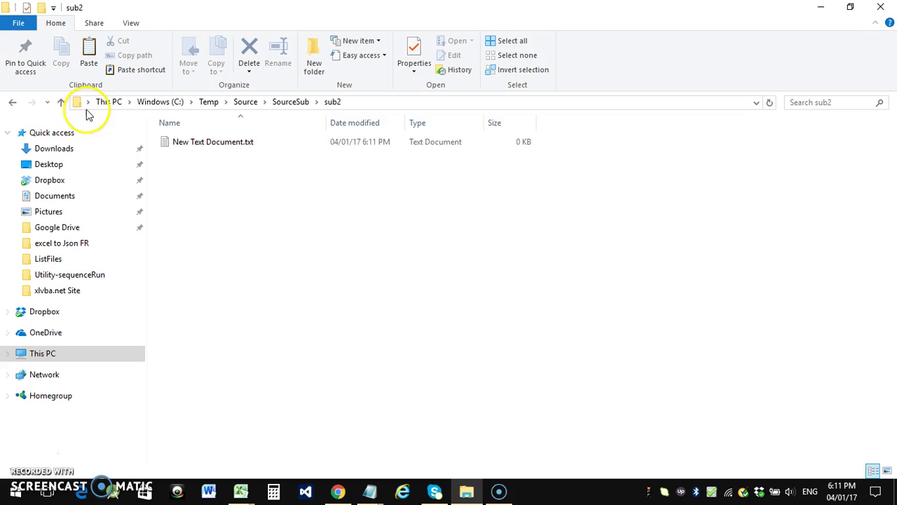
Navigate back up to C:\Temp and confirm the Destination folder is still empty
click(10, 104)
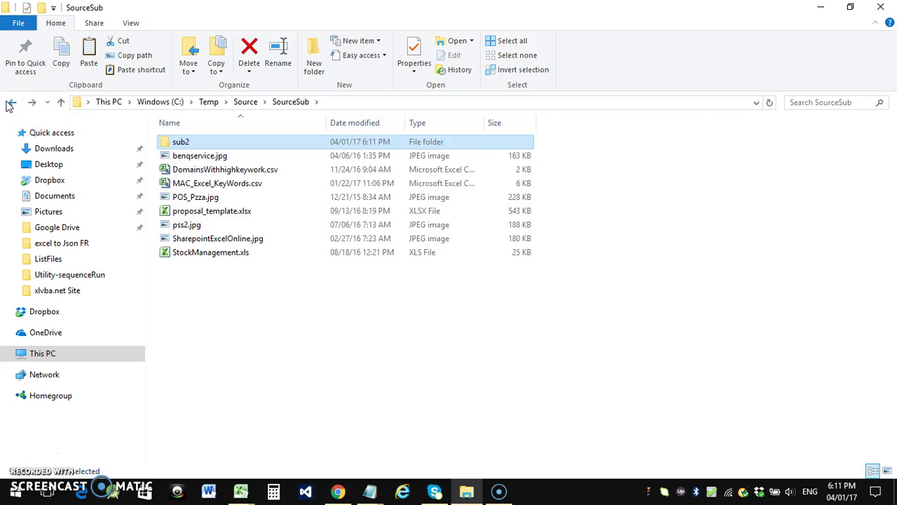
click(10, 104)
click(10, 104)
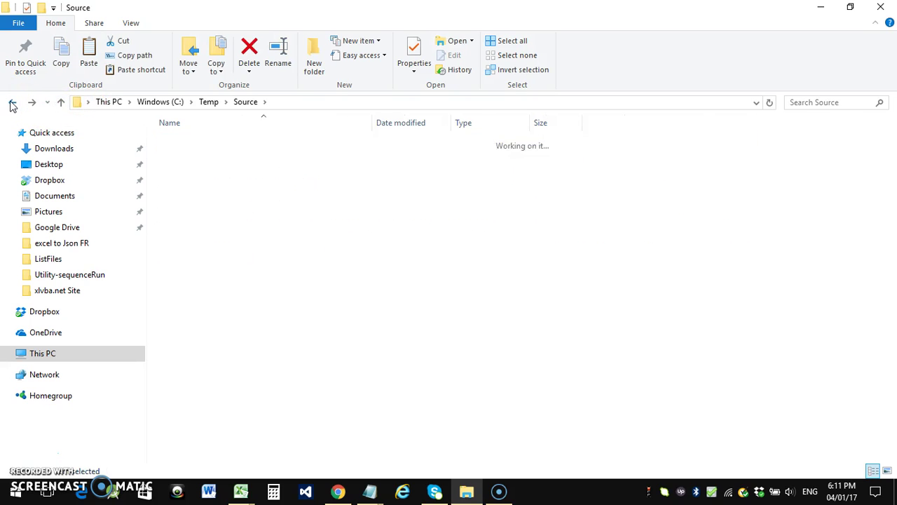
double_click(201, 143)
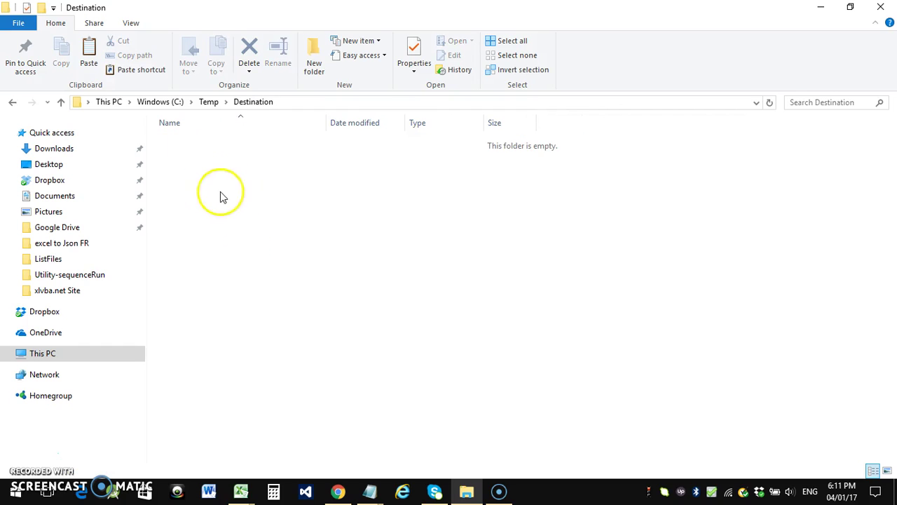
click(9, 104)
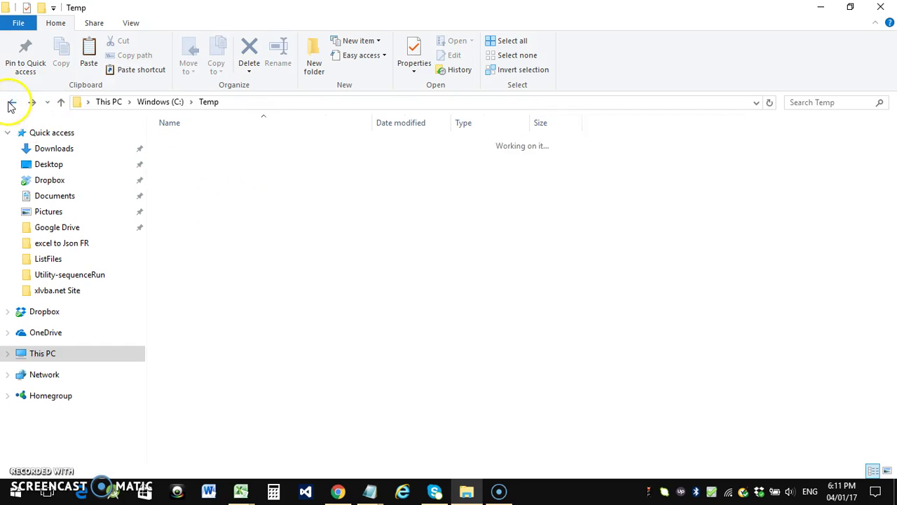
Review Source, SourceSub and the new file in sub2, recheck Destination, then return to Excel
click(178, 157)
double_click(178, 157)
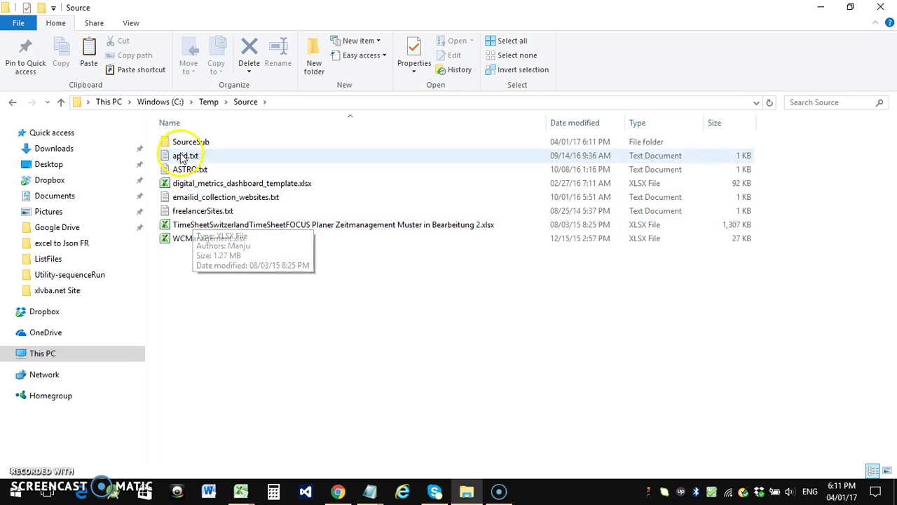
double_click(178, 143)
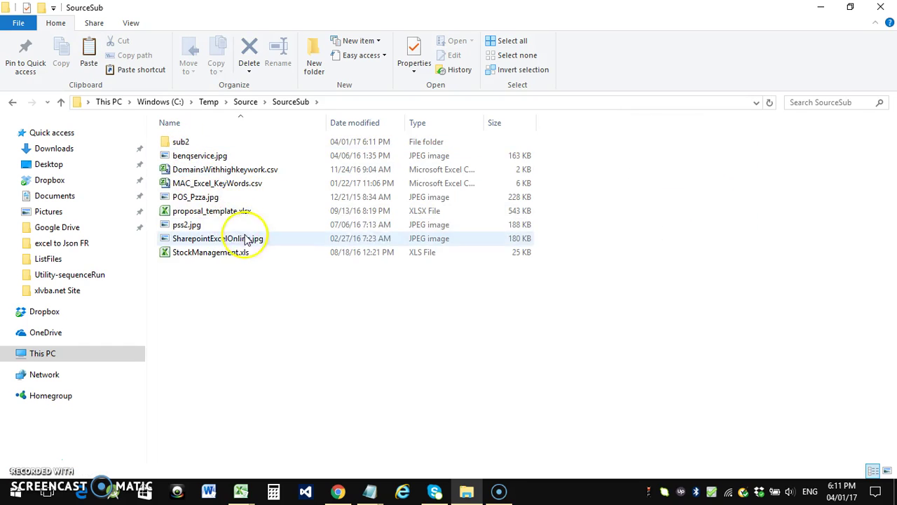
double_click(178, 143)
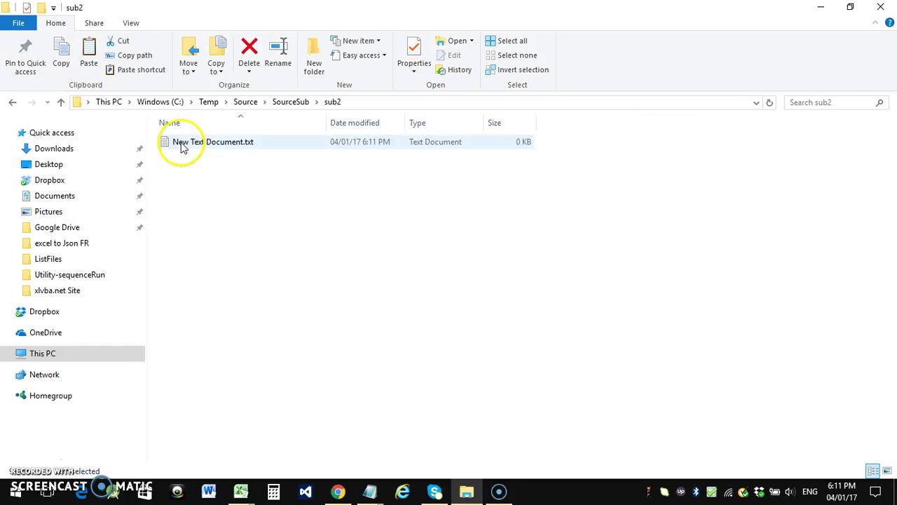
click(11, 105)
click(12, 106)
click(11, 107)
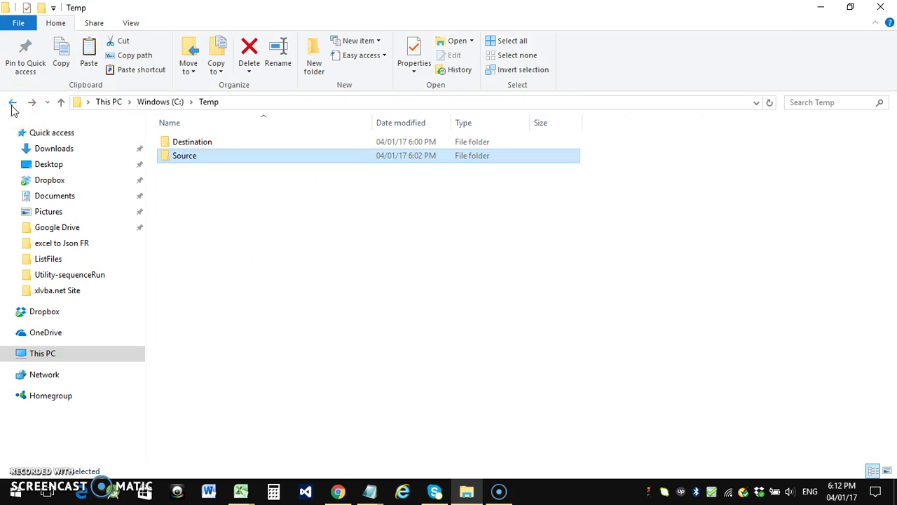
double_click(188, 141)
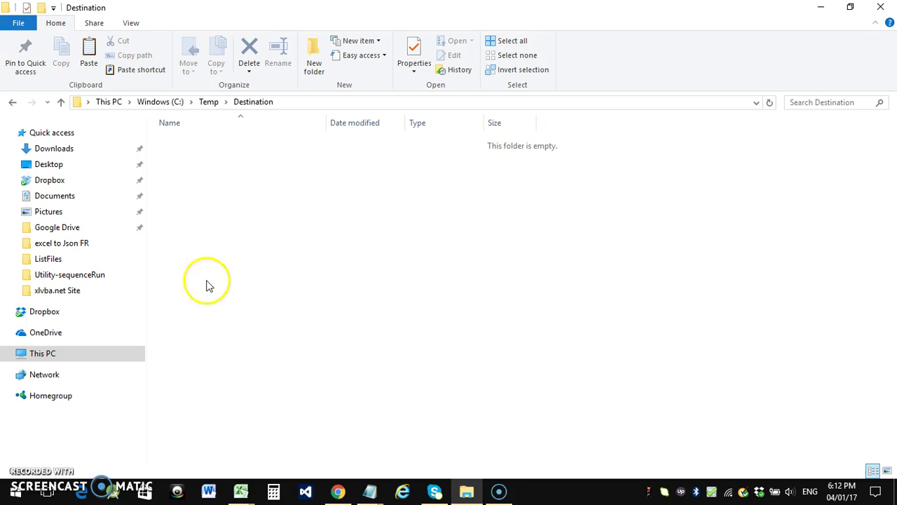
mouse_move(240, 491)
click(157, 440)
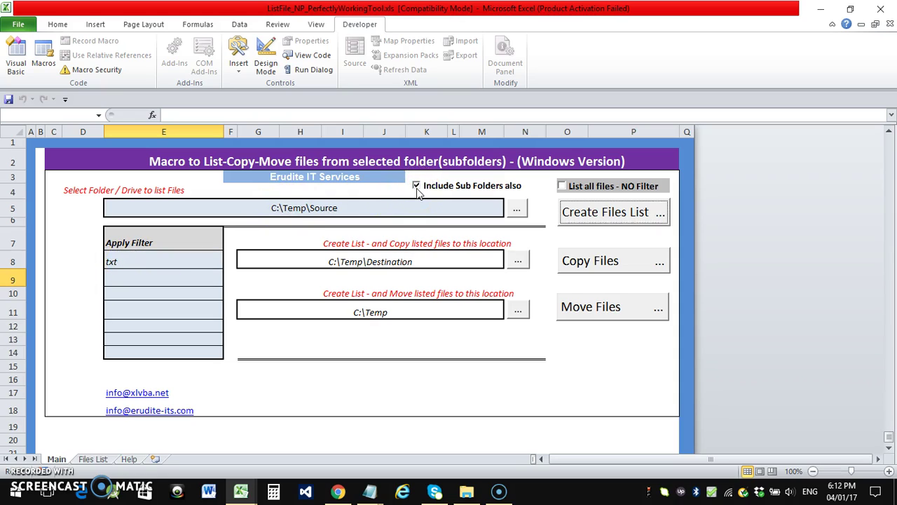
Finish copying the five listed txt files to Destination, then open File Explorer to view them
click(594, 263)
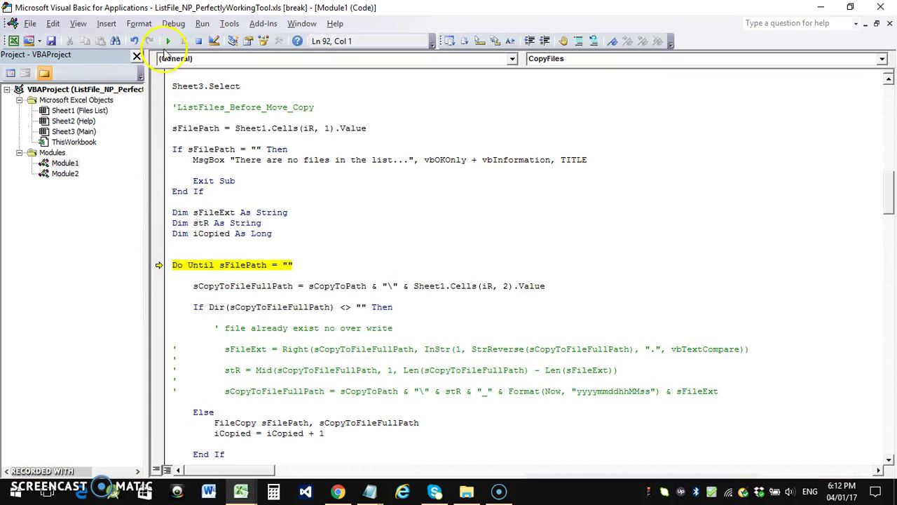
click(167, 42)
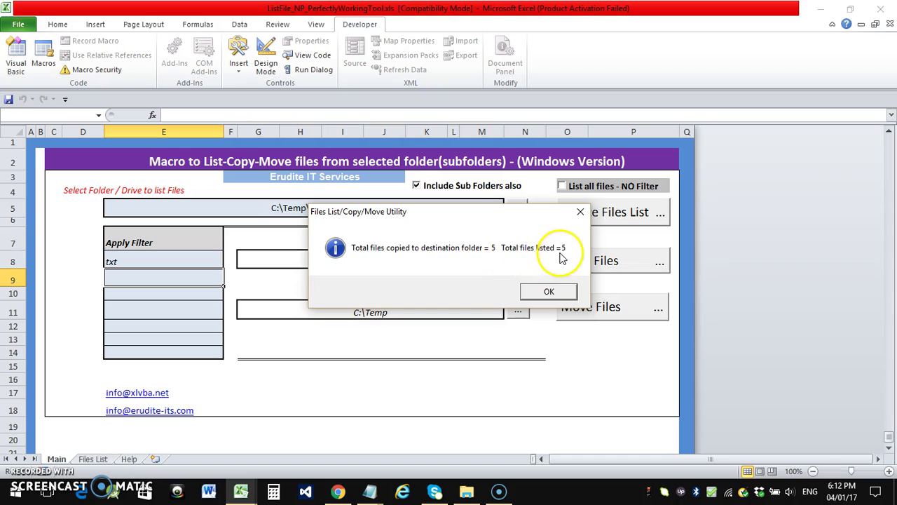
click(551, 293)
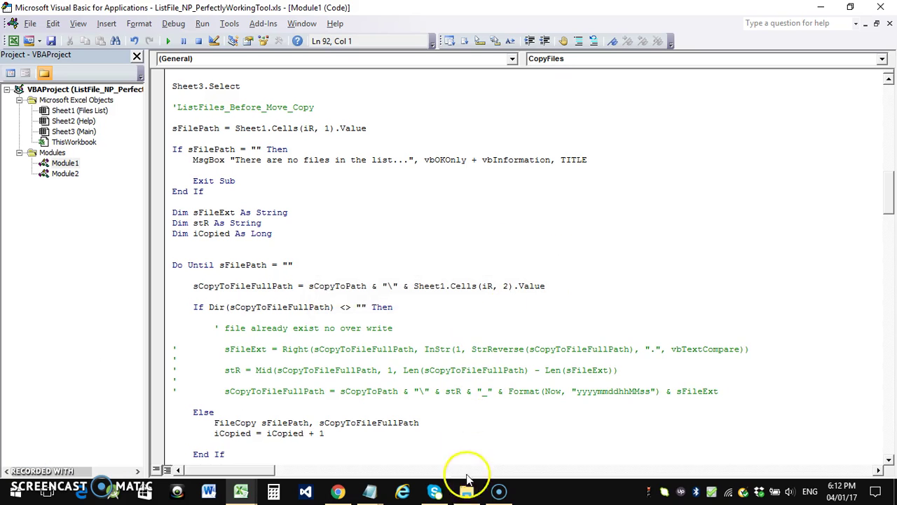
click(821, 7)
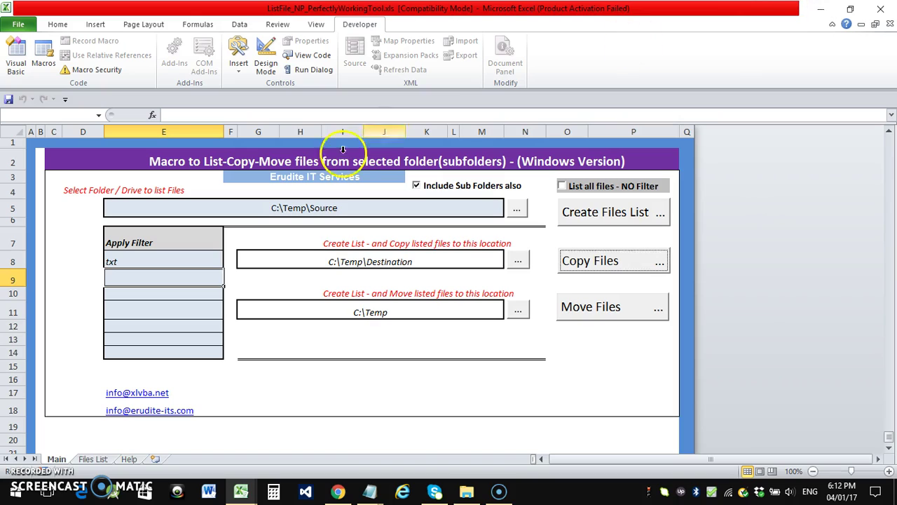
click(466, 492)
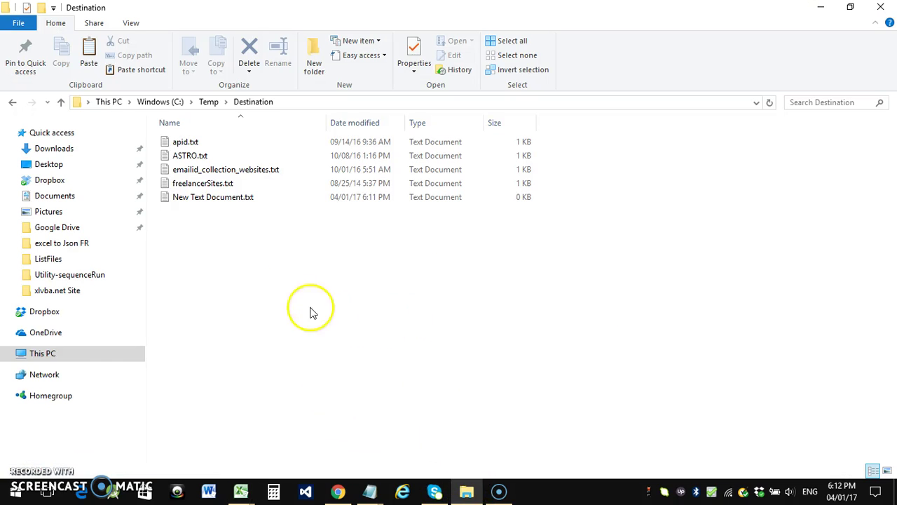
Delete the five copied txt files from C:\Temp\Destination
click(209, 102)
double_click(184, 160)
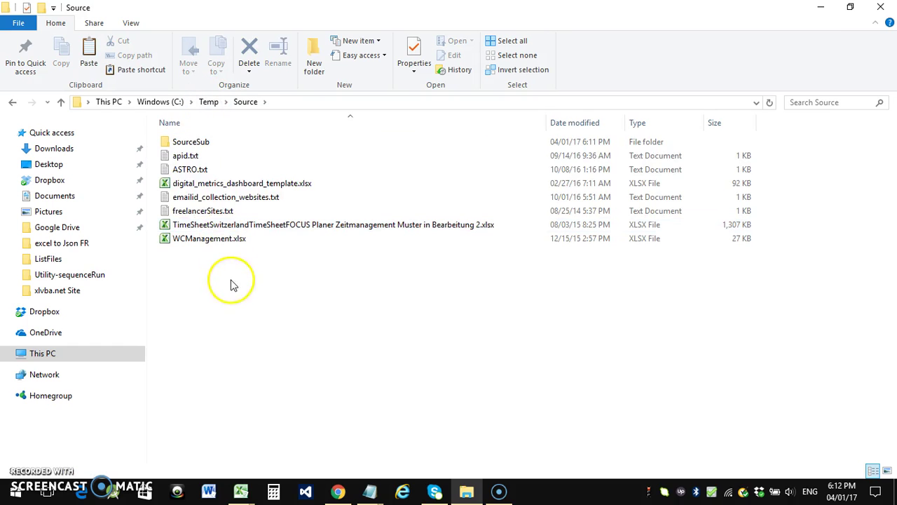
click(209, 102)
double_click(190, 142)
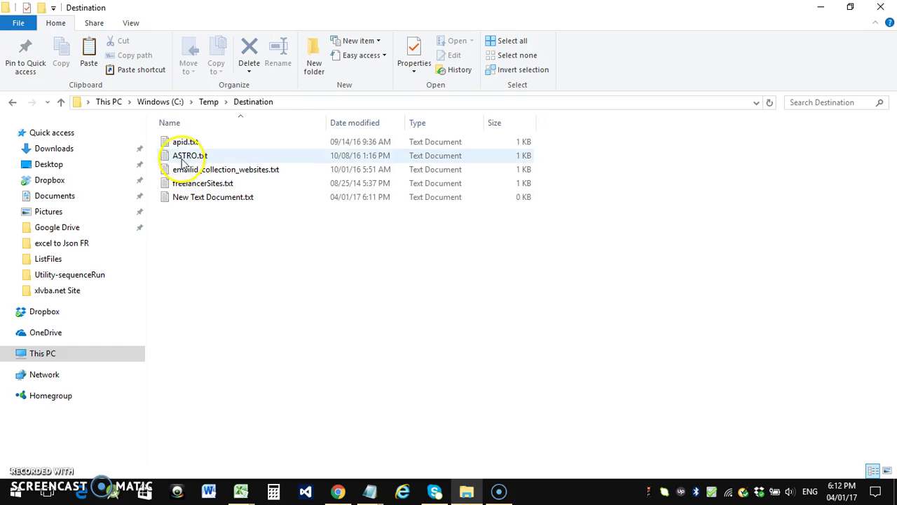
drag(226, 234, 168, 142)
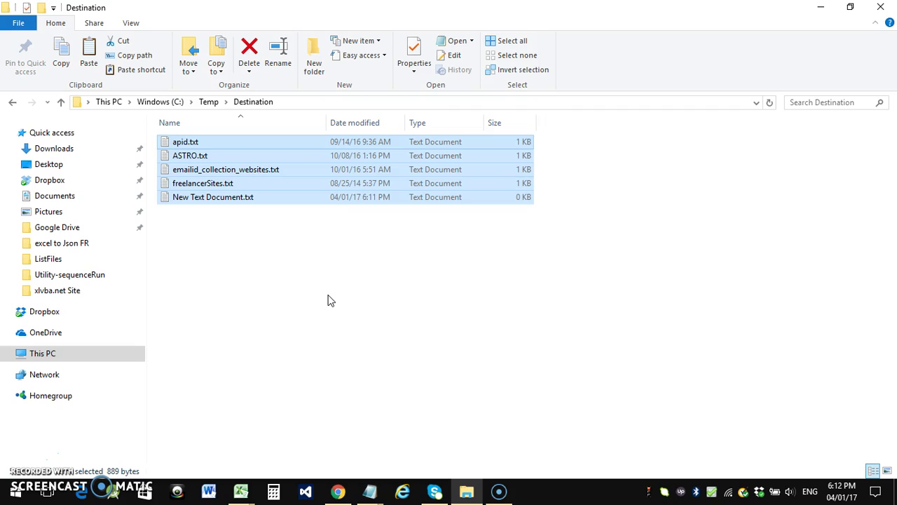
key(Delete)
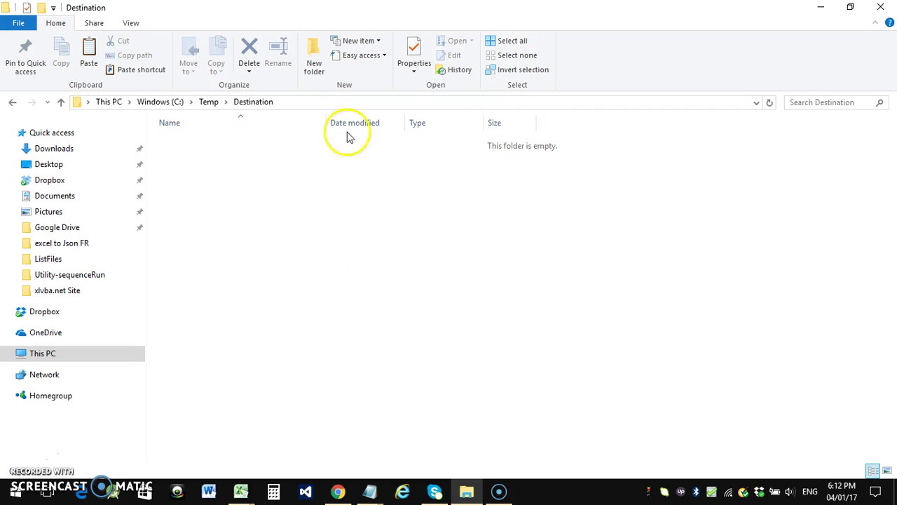
Refresh the now empty Destination folder, then open C:\Temp\Source
right_click(274, 194)
click(303, 247)
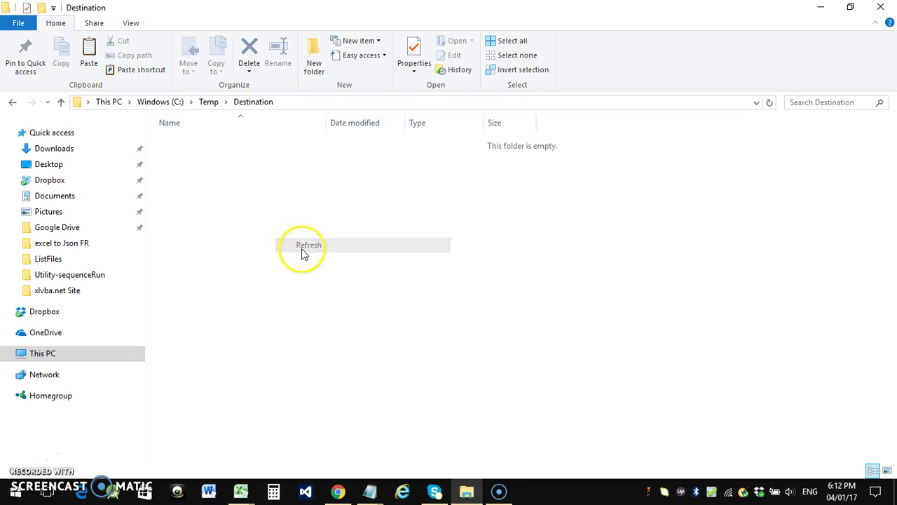
click(208, 104)
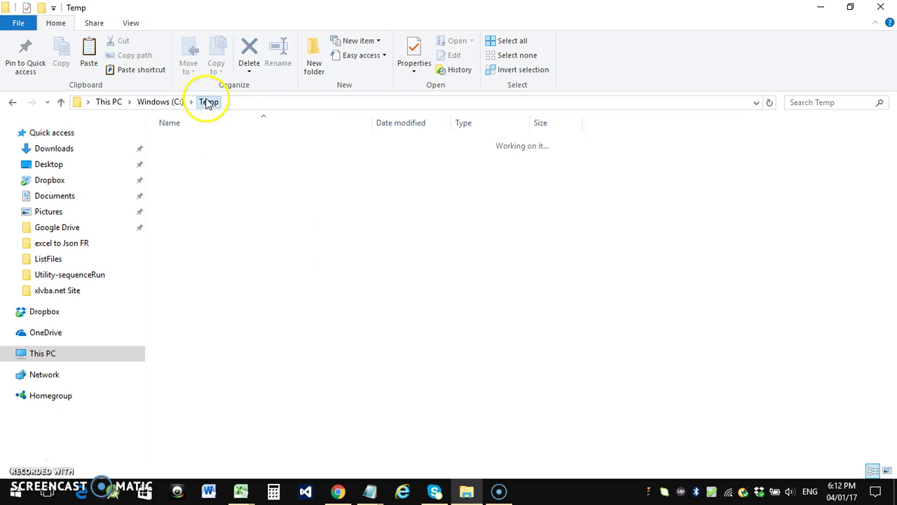
double_click(177, 156)
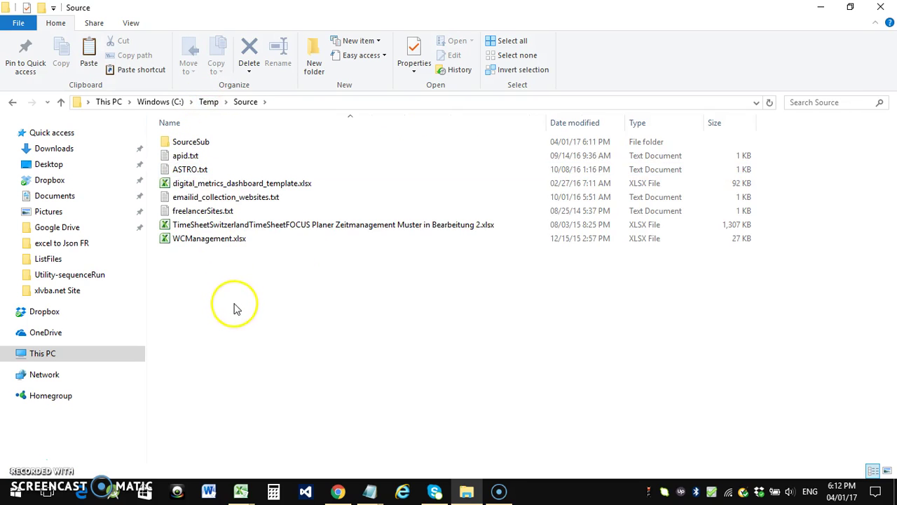
Tick 'List all files - NO Filter' and build the Files List of all 16 Source files, then return to Main
mouse_move(241, 491)
click(185, 440)
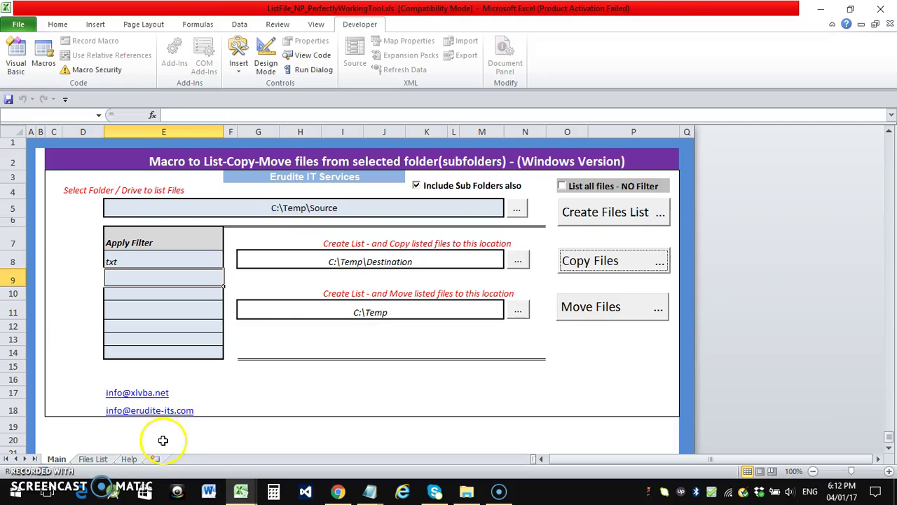
click(125, 258)
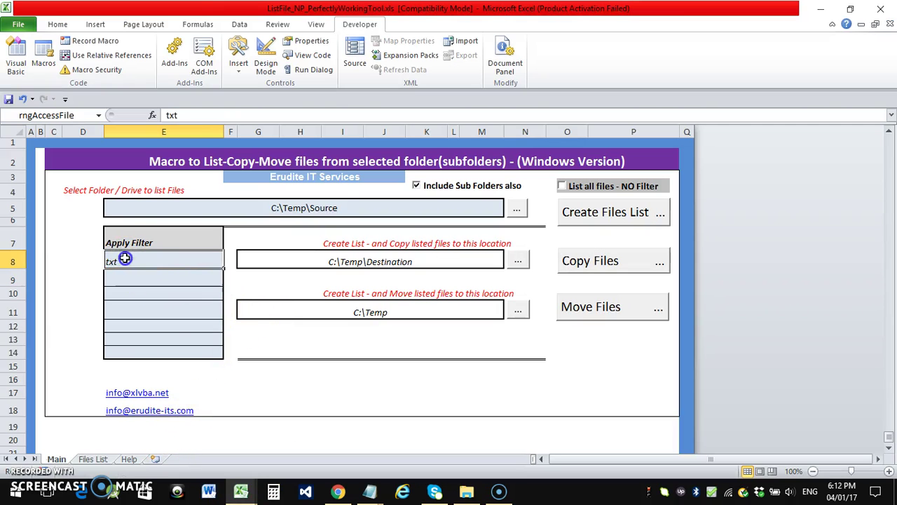
click(561, 186)
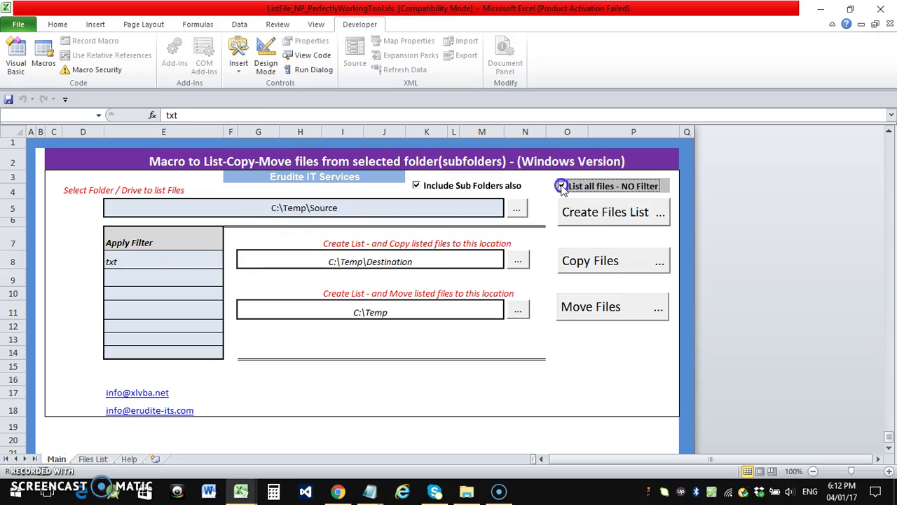
click(592, 219)
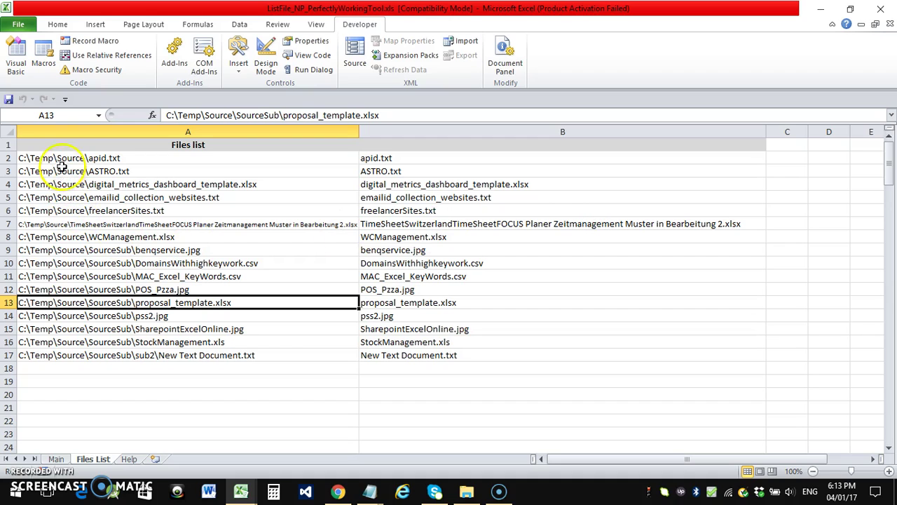
click(35, 356)
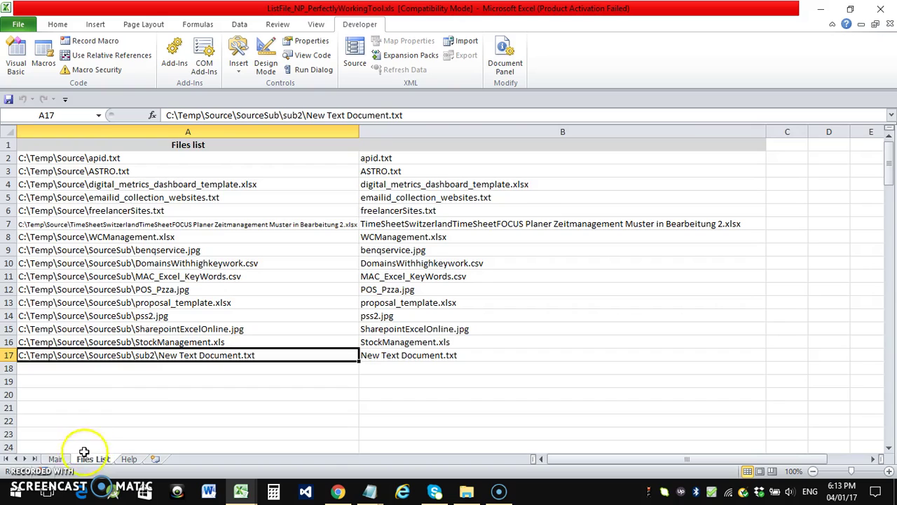
click(56, 458)
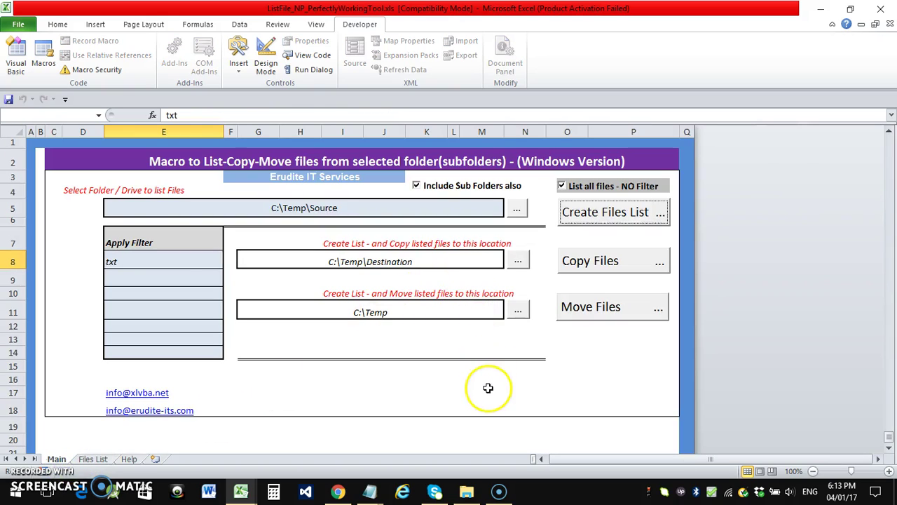
Set the move location to C:\Temp\Destination
click(519, 313)
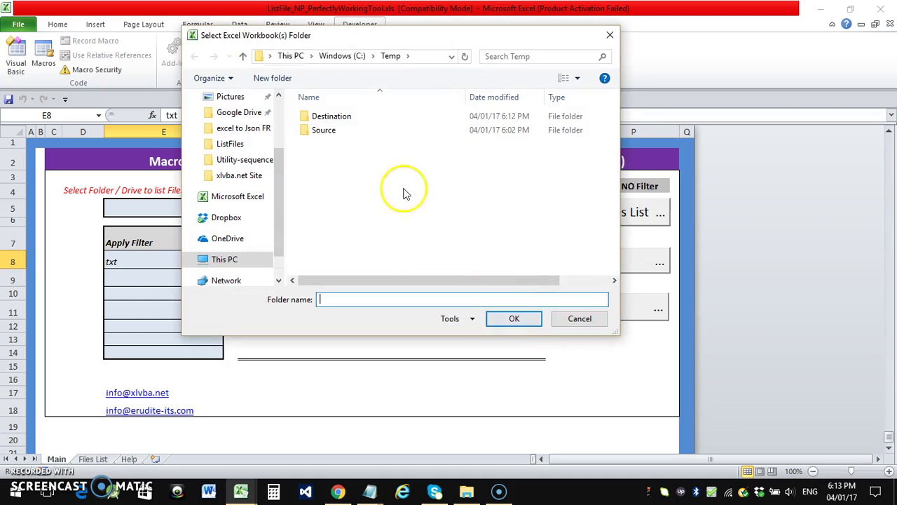
double_click(332, 119)
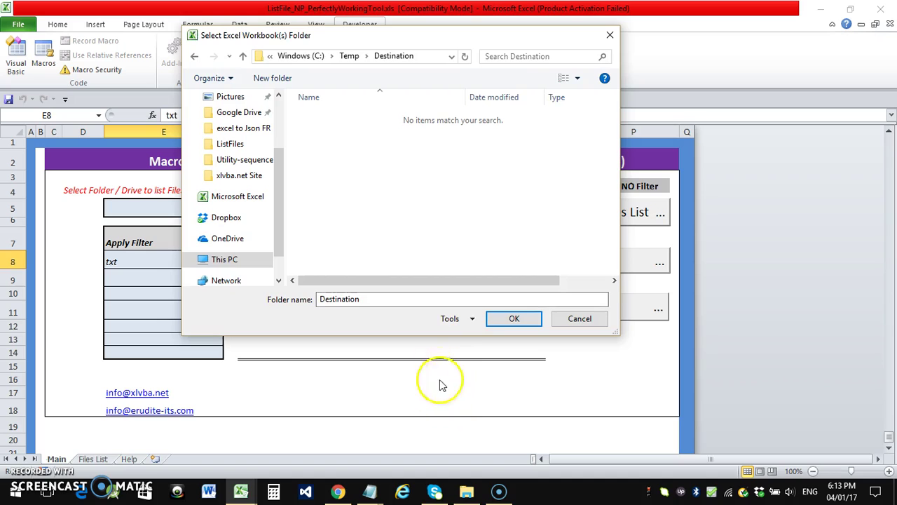
click(488, 328)
In File Explorer, confirm the Destination folder is empty and open the Source folder
click(467, 491)
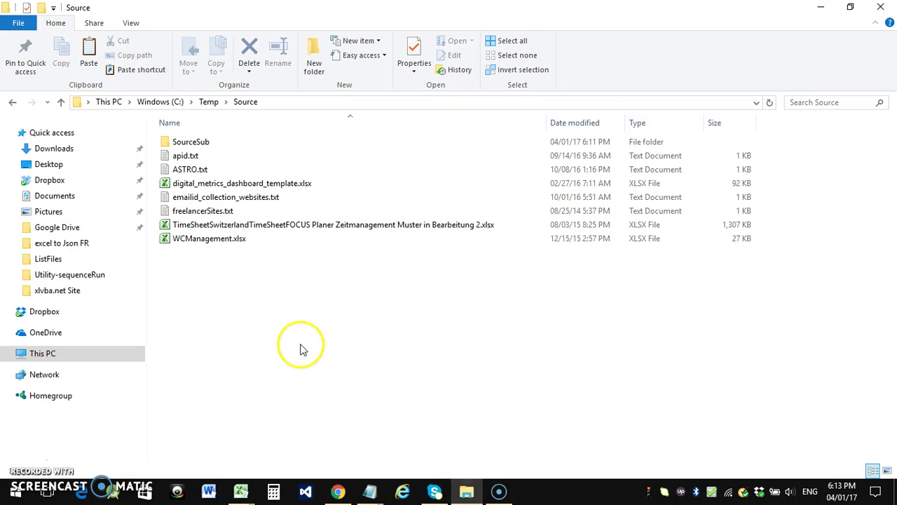
click(209, 101)
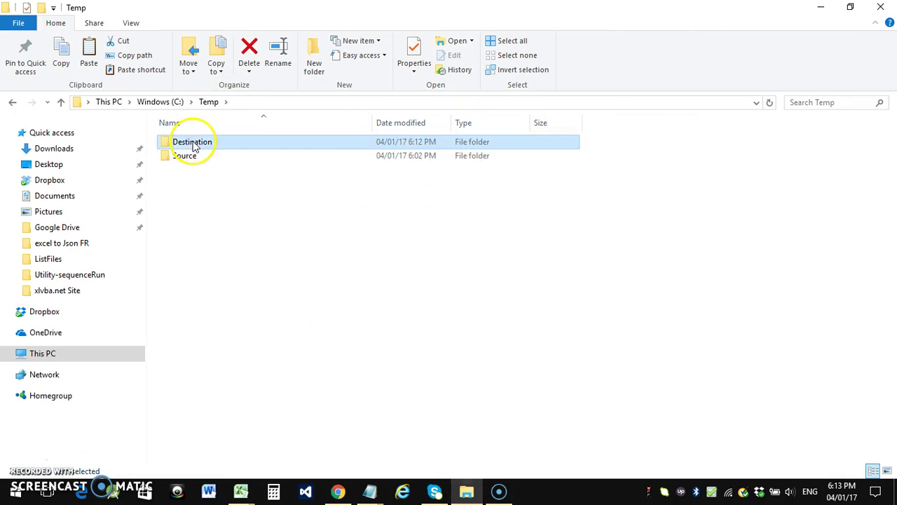
double_click(193, 143)
right_click(237, 226)
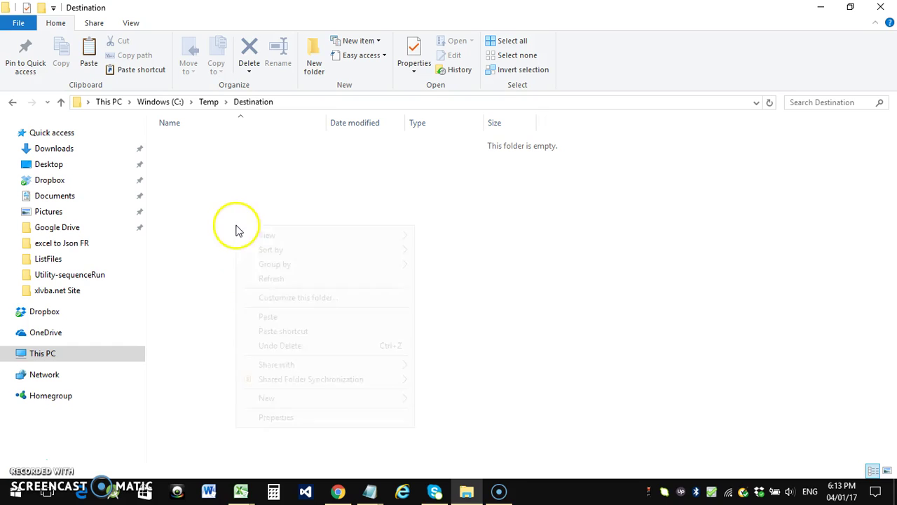
click(264, 281)
click(209, 101)
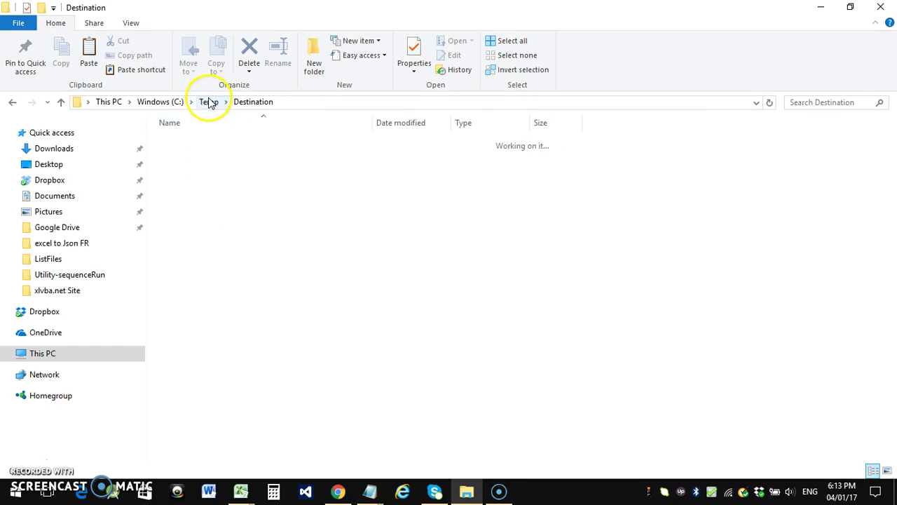
click(203, 158)
double_click(204, 160)
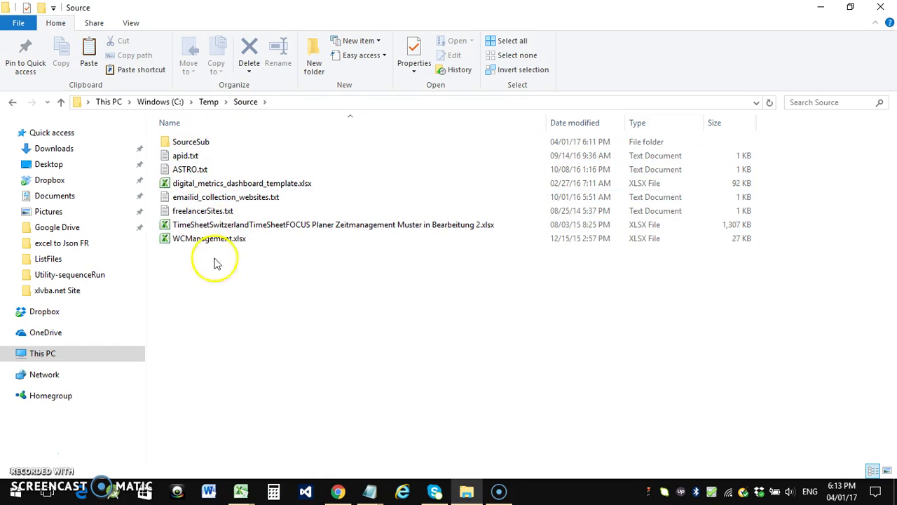
Start Move Files in Excel, bringing up the warning that moving cannot be undone
mouse_move(240, 487)
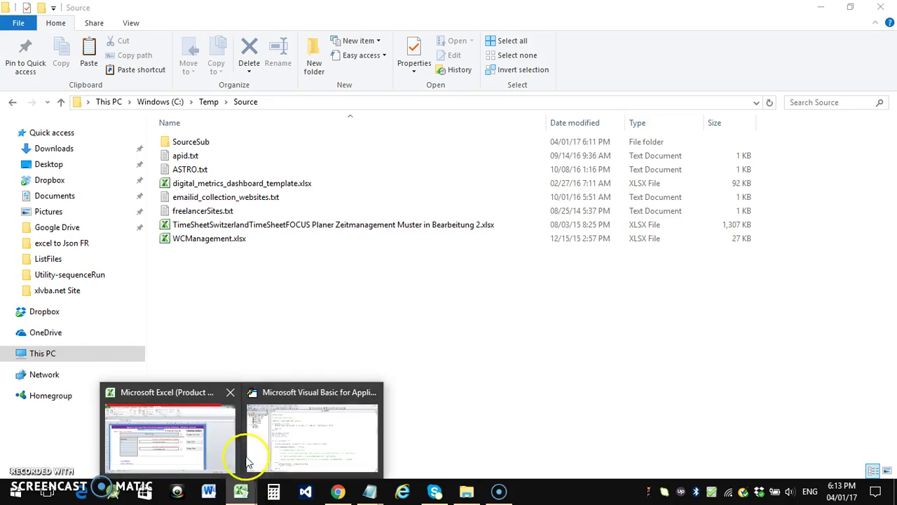
click(183, 442)
click(586, 311)
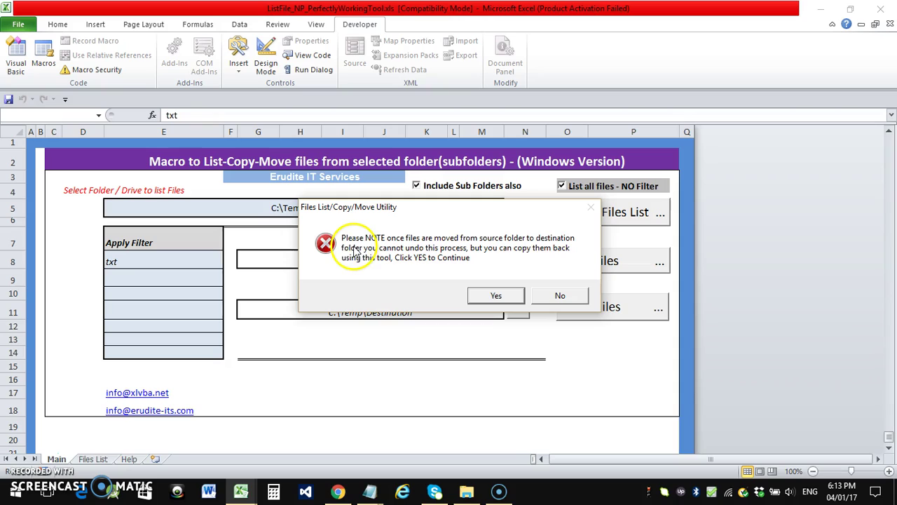
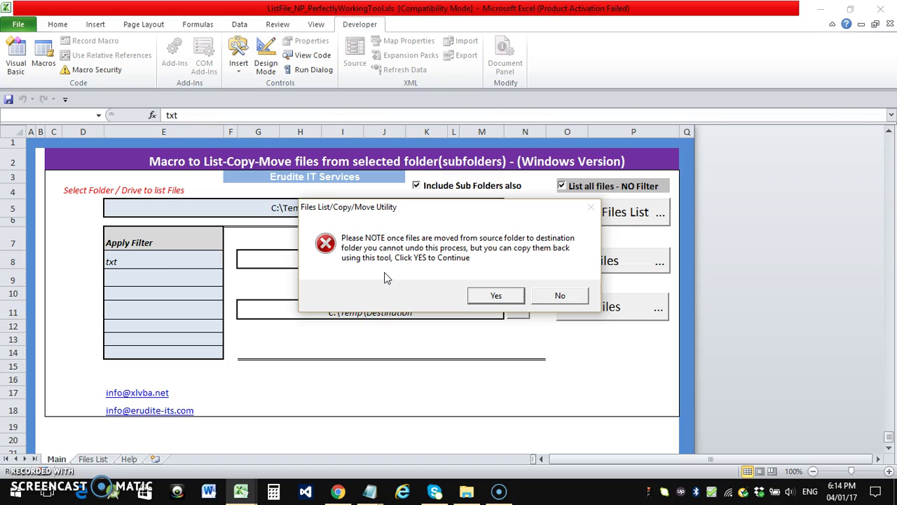
Back out of the pending move and review the move and copy destination path cells
click(555, 296)
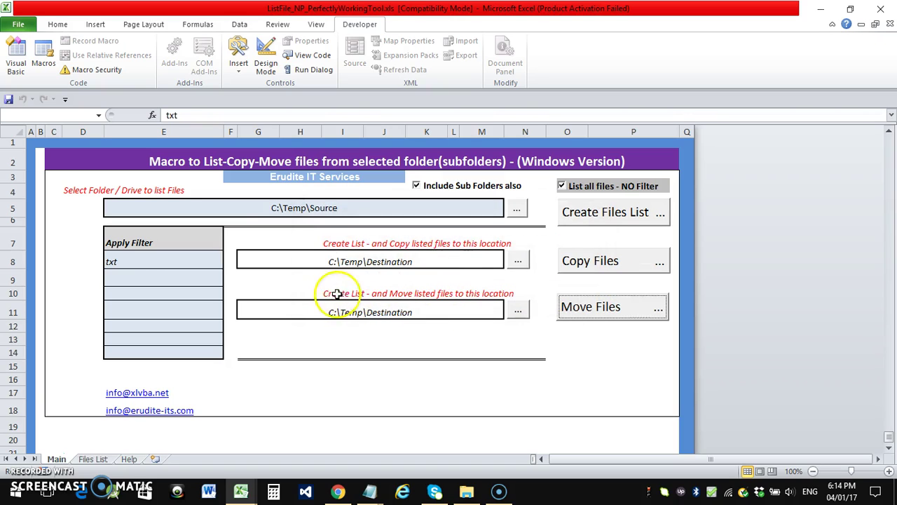
click(329, 313)
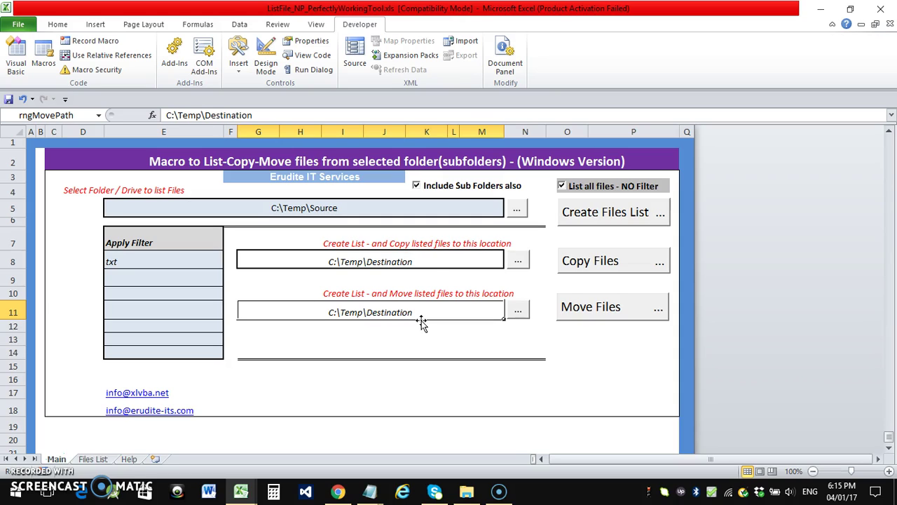
click(419, 261)
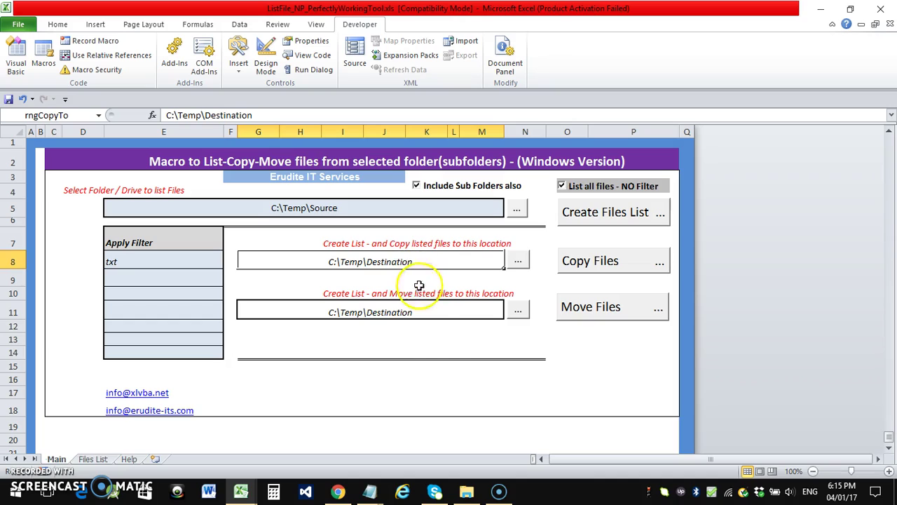
click(439, 339)
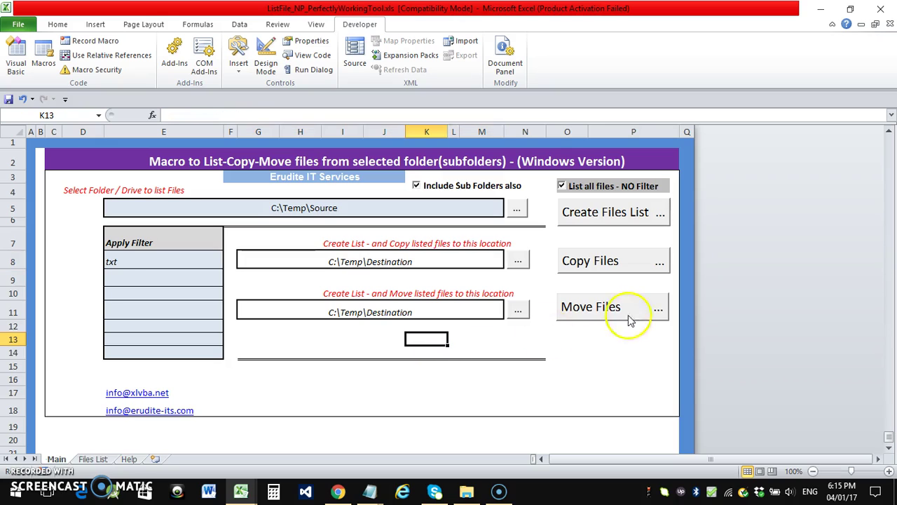
Run Move Files and accept the warning, moving all 16 listed txt files to C:\Temp\Destination
click(586, 317)
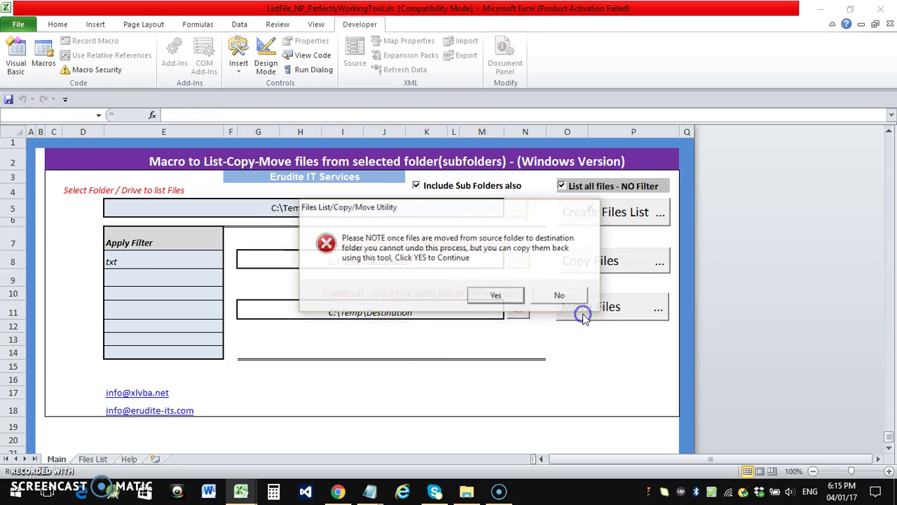
click(494, 297)
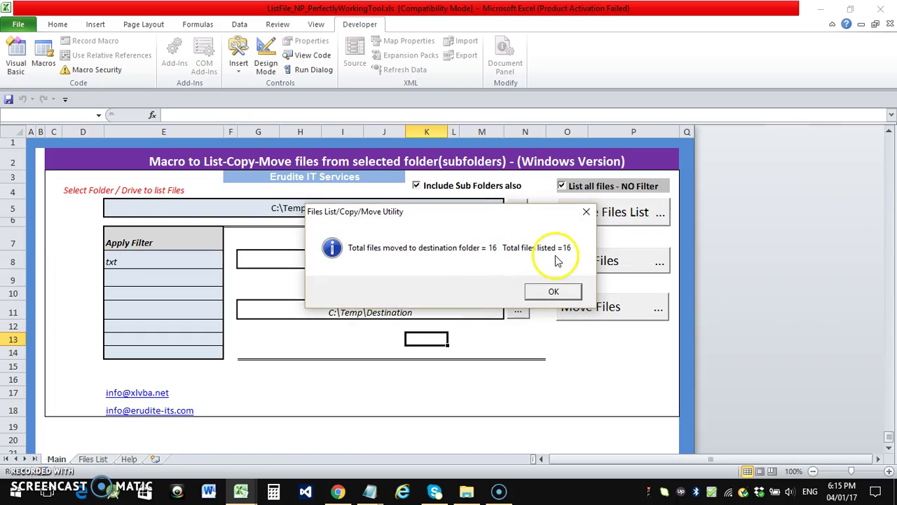
click(553, 293)
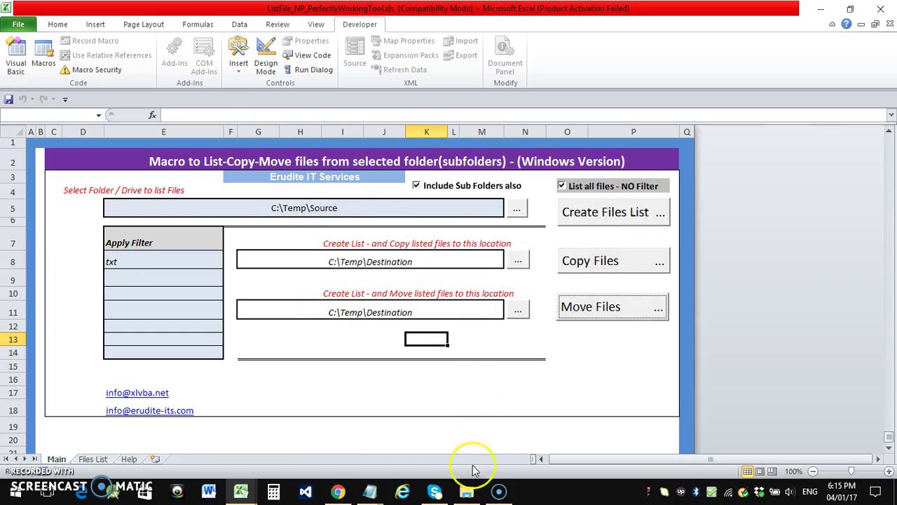
click(467, 490)
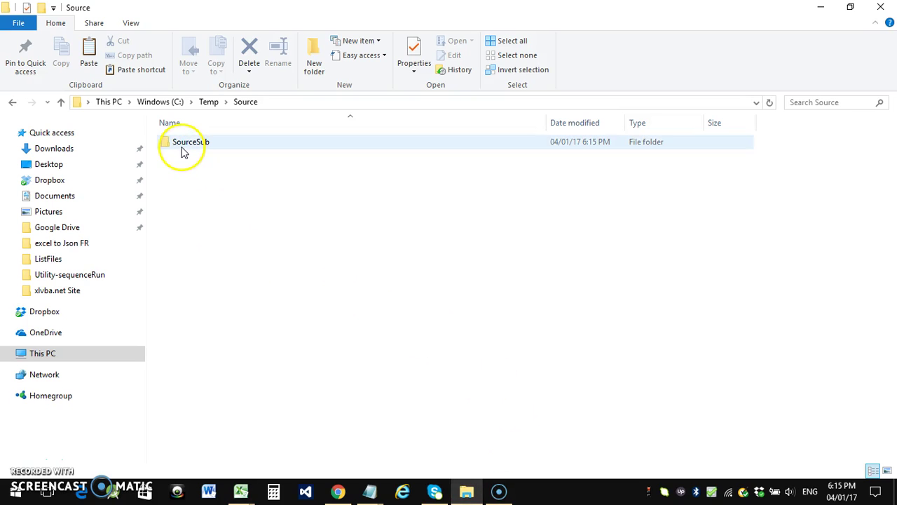
Open C:\Temp\Destination and select its files to count the moved txt files
click(209, 101)
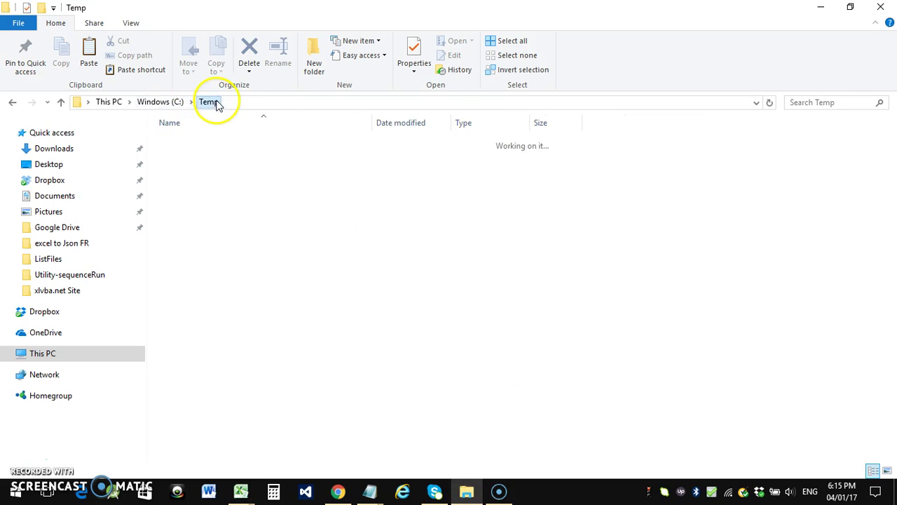
double_click(204, 140)
drag(218, 382, 161, 120)
click(248, 407)
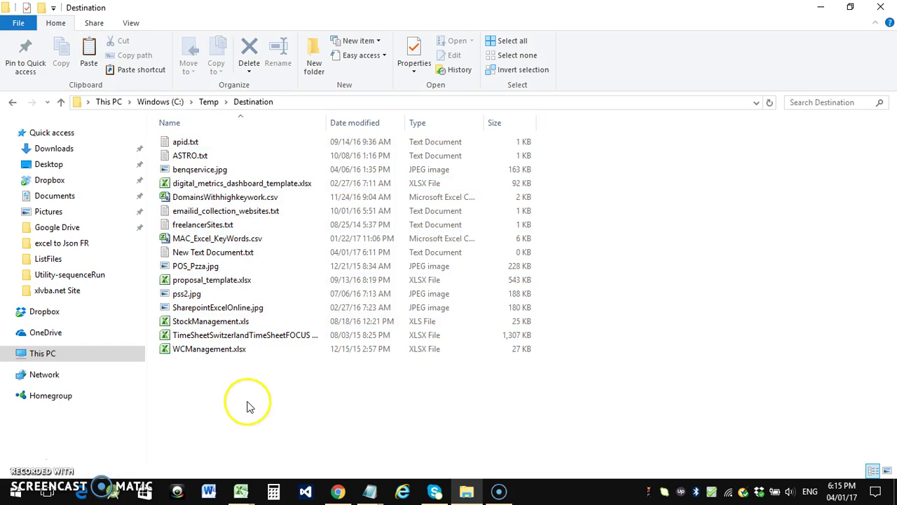
Browse to C:\Temp\Source\SourceSub\sub2 and confirm it is now empty
click(208, 101)
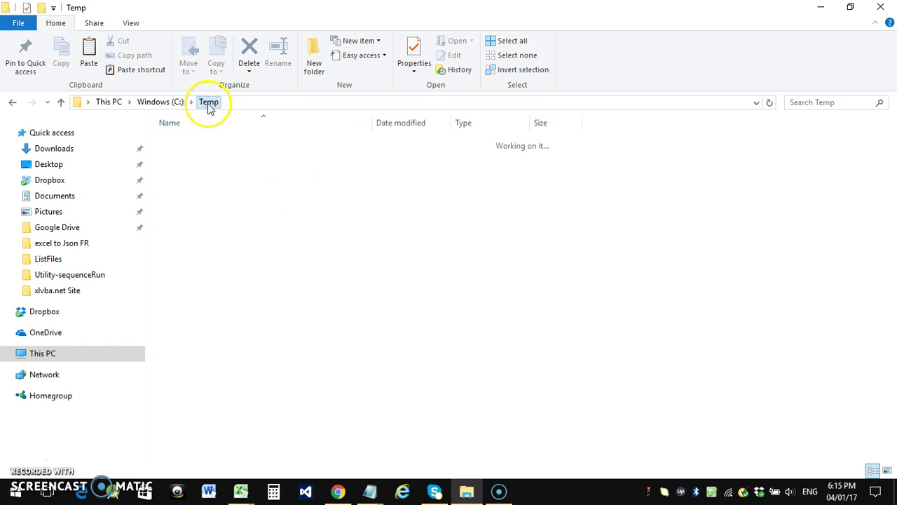
double_click(177, 158)
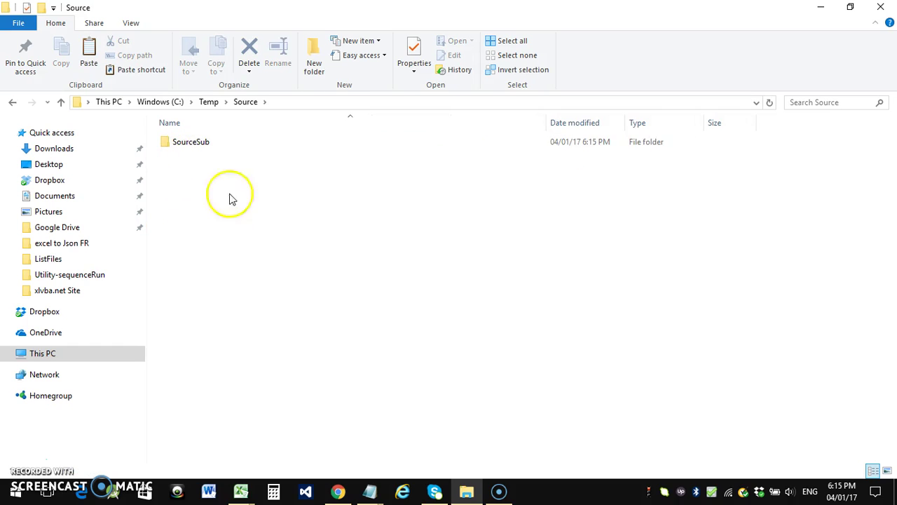
double_click(170, 143)
click(176, 144)
double_click(177, 143)
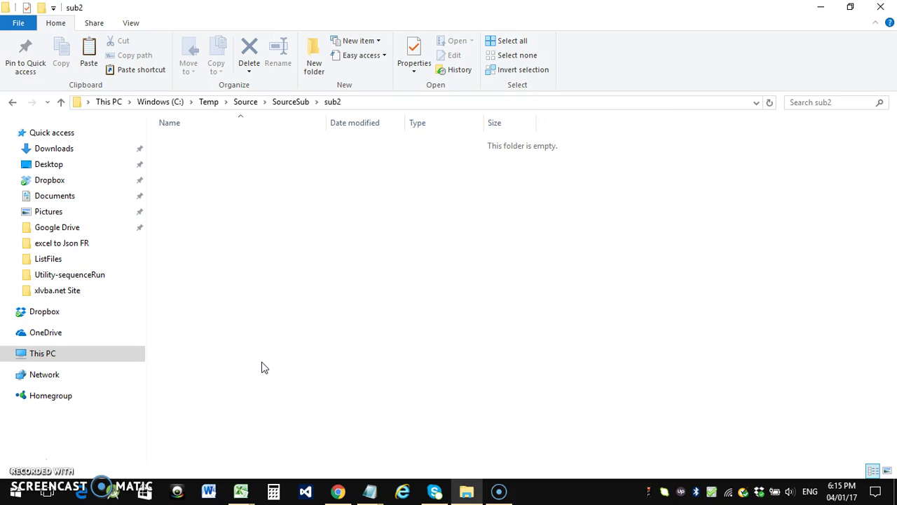
Launch Notepad from the Run box and enter the contact e-mail address followed by a new line
key(super+r)
text(note)
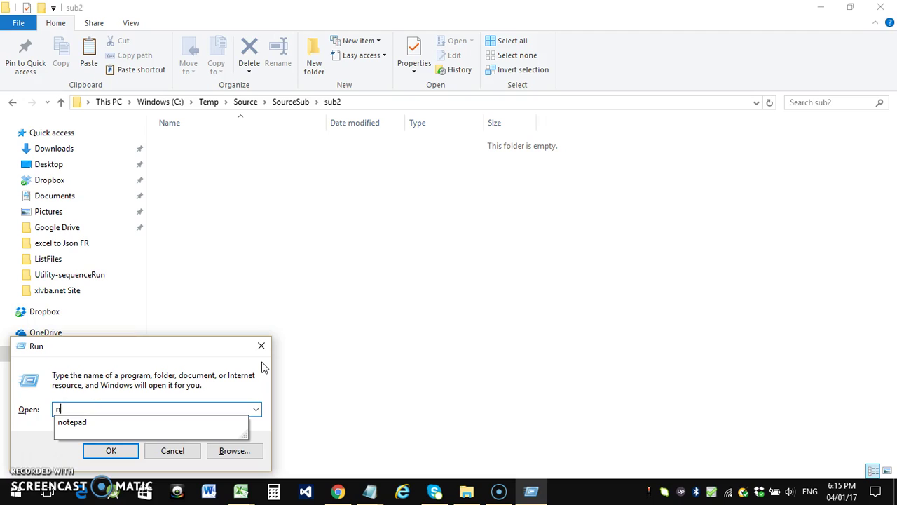
key(Down)
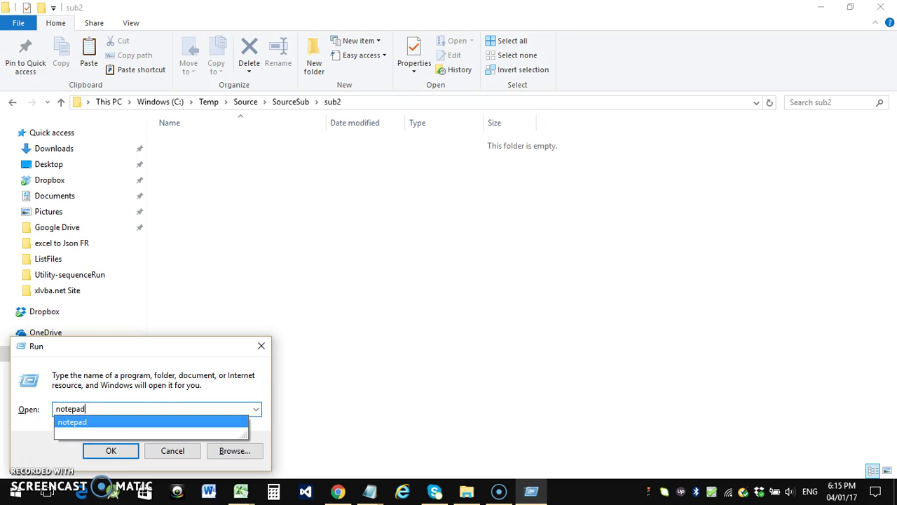
key(Return)
key(Return)
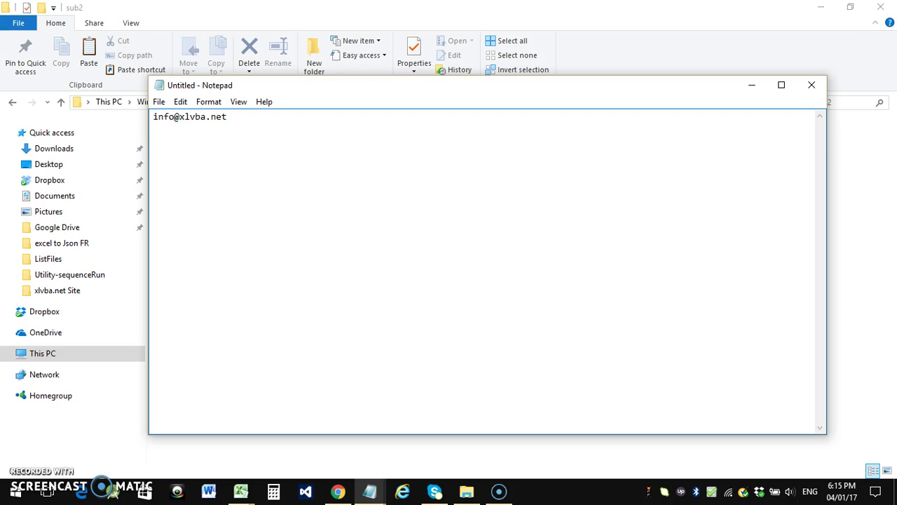